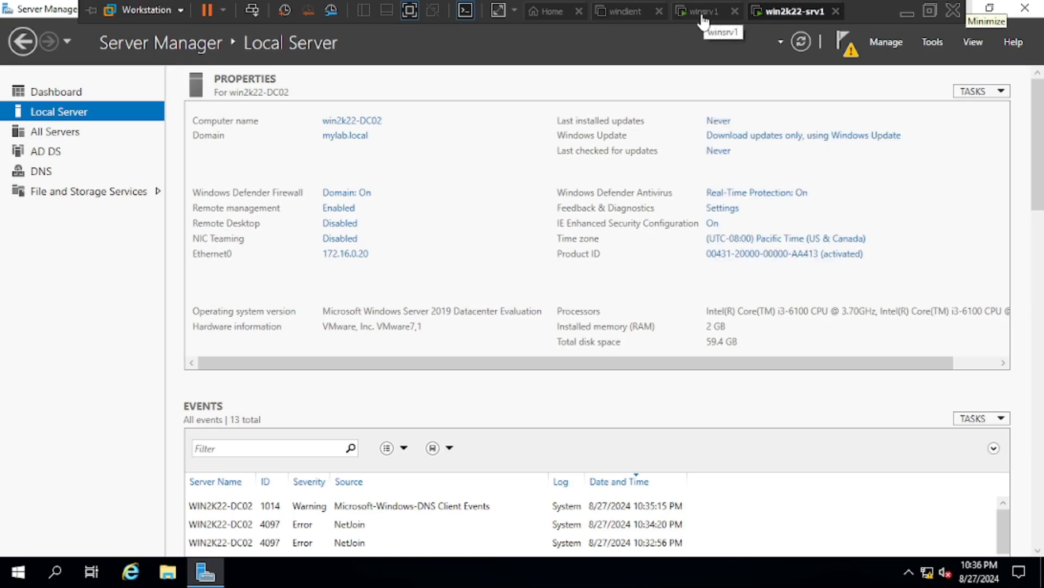
On DC01, verify WIN2K22-DC02 appears in mylab.local's Computers container, then return to DC02
{"action": "left_click", "coordinate": [704, 11]}
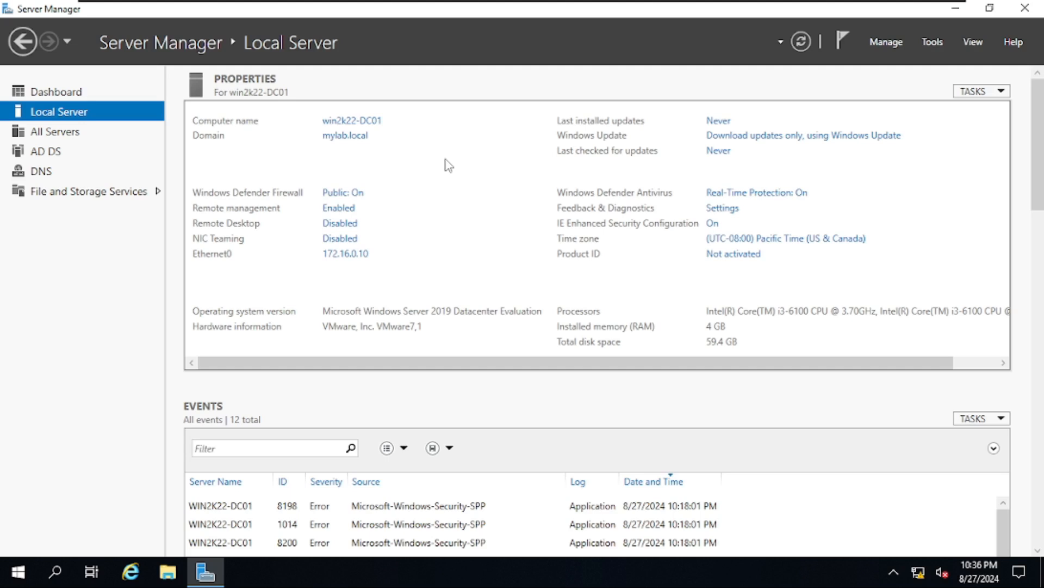
{"action": "left_click", "coordinate": [933, 42]}
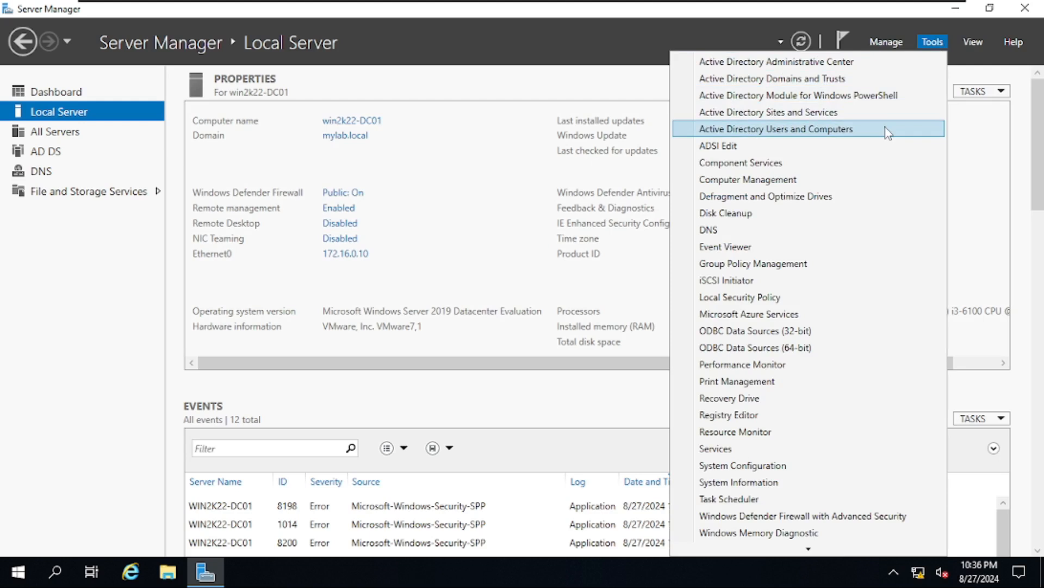
{"action": "left_click", "coordinate": [887, 132]}
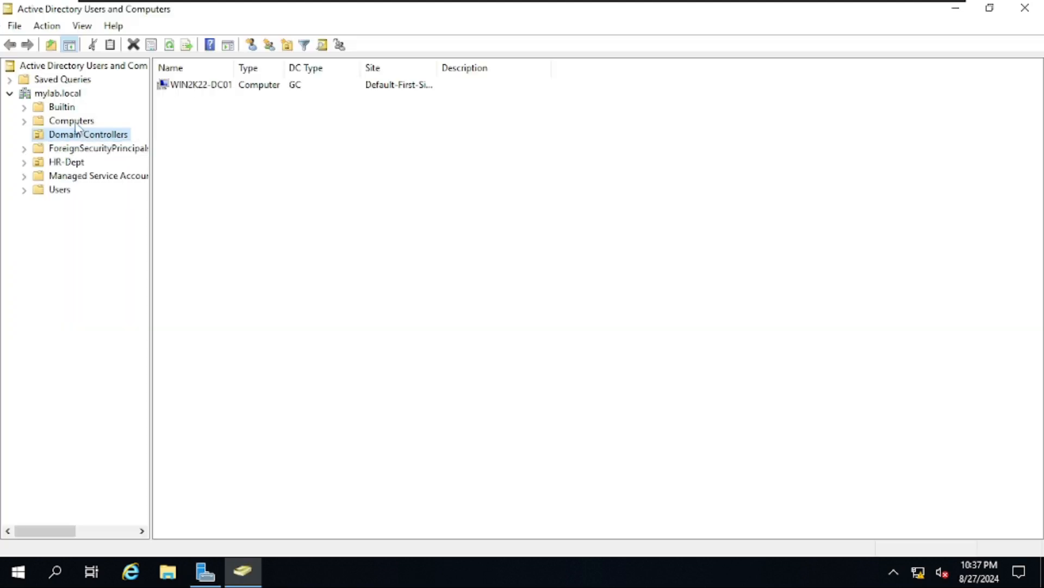
{"action": "left_click", "coordinate": [73, 121]}
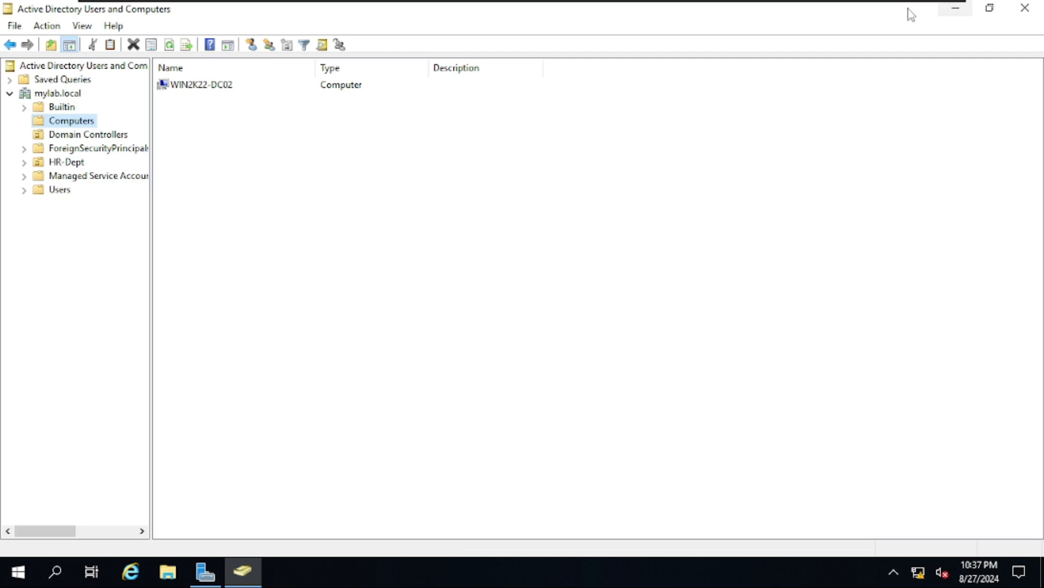
{"action": "mouse_move", "coordinate": [852, 5]}
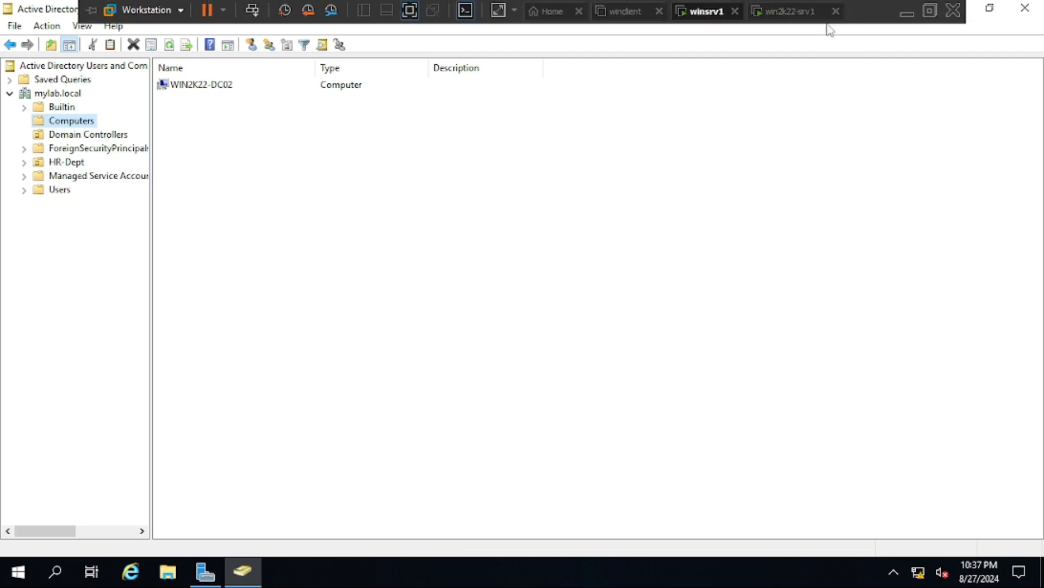
{"action": "left_click", "coordinate": [784, 9]}
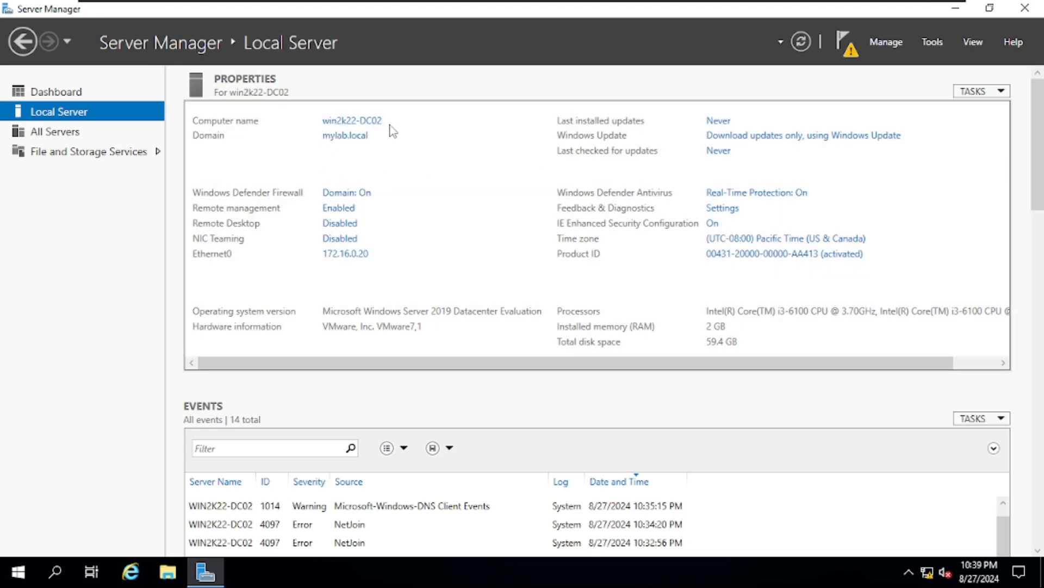
Start the Add Roles and Features wizard with role-based installation targeting win2k22-DC02
{"action": "left_click", "coordinate": [899, 41]}
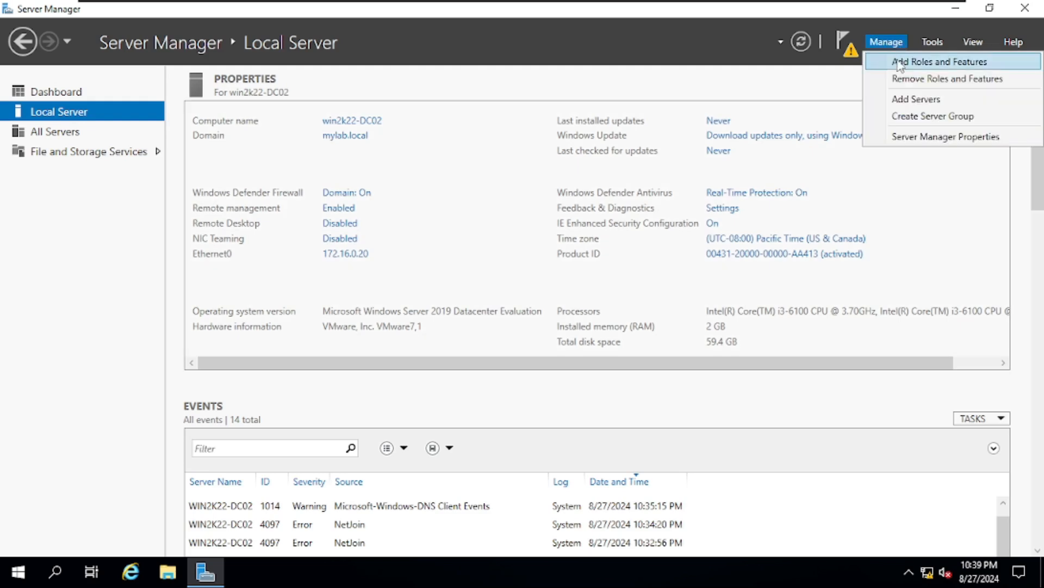
{"action": "left_click", "coordinate": [980, 64]}
{"action": "left_click_drag", "start_coordinate": [390, 40], "coordinate": [743, 67]}
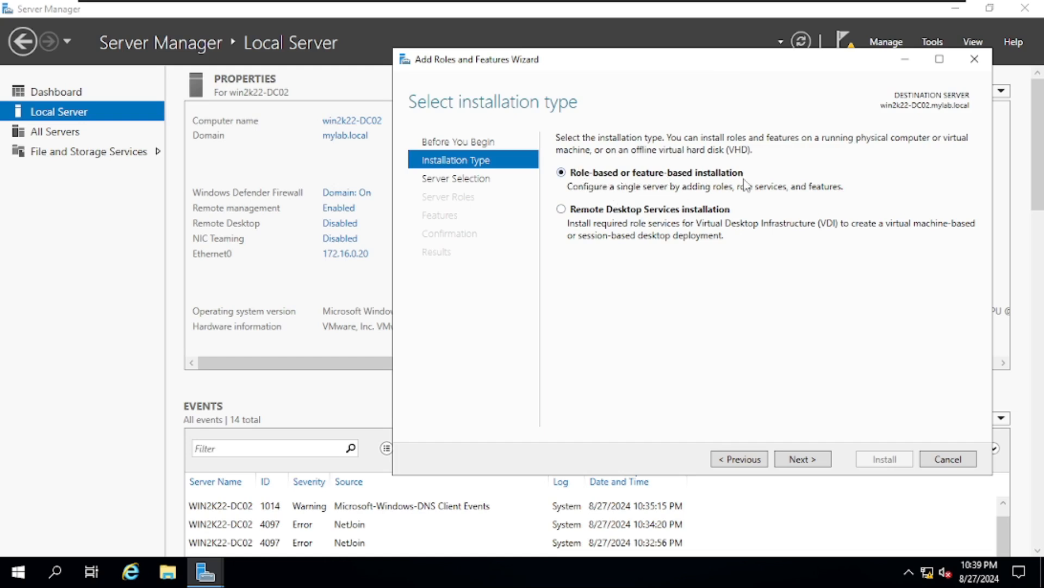
{"action": "left_click", "coordinate": [830, 464]}
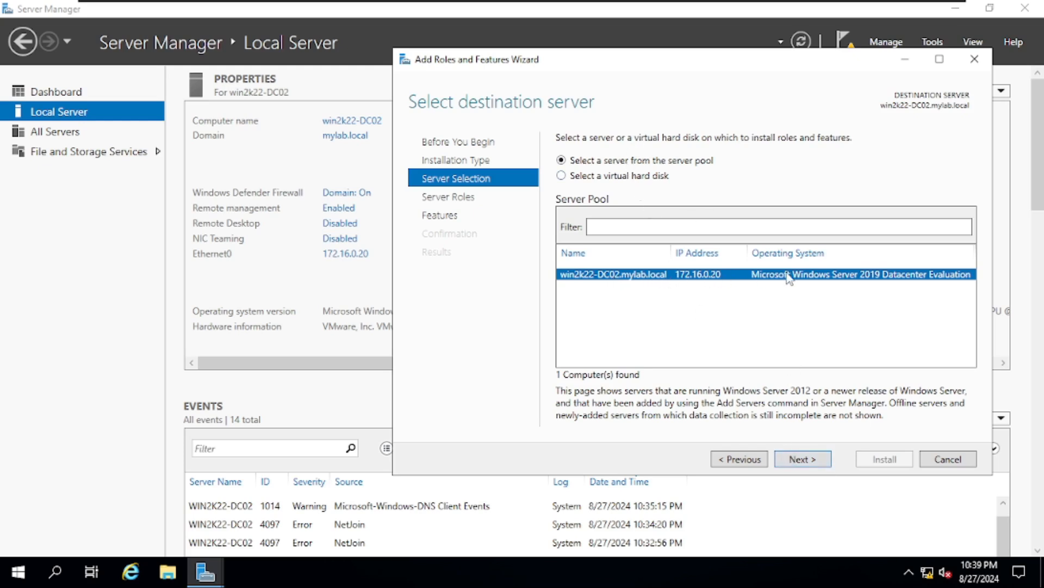
{"action": "left_click", "coordinate": [819, 461]}
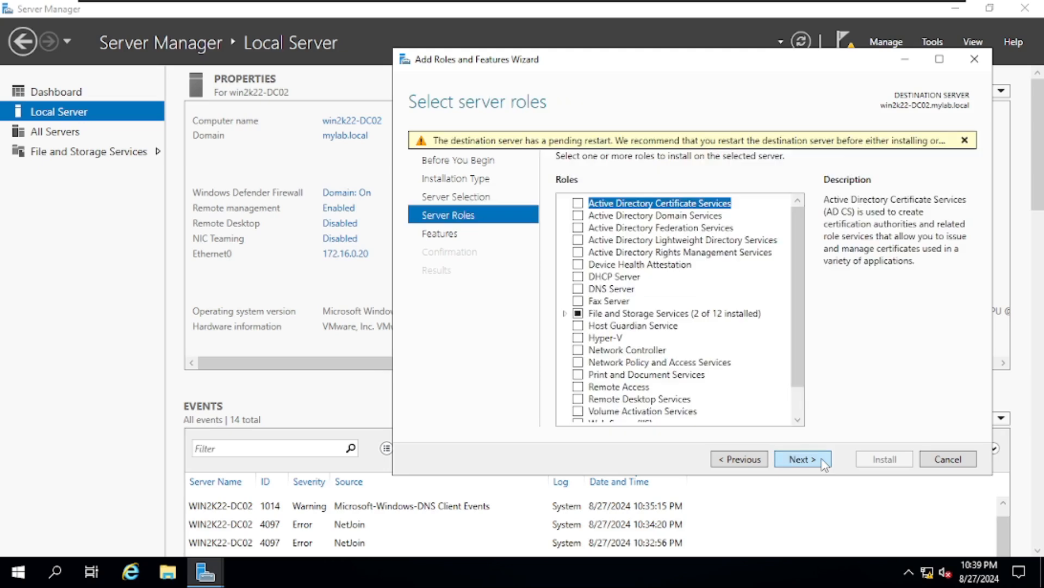
Select the Active Directory Domain Services and DNS Server roles, including their management tools
{"action": "left_click", "coordinate": [578, 216]}
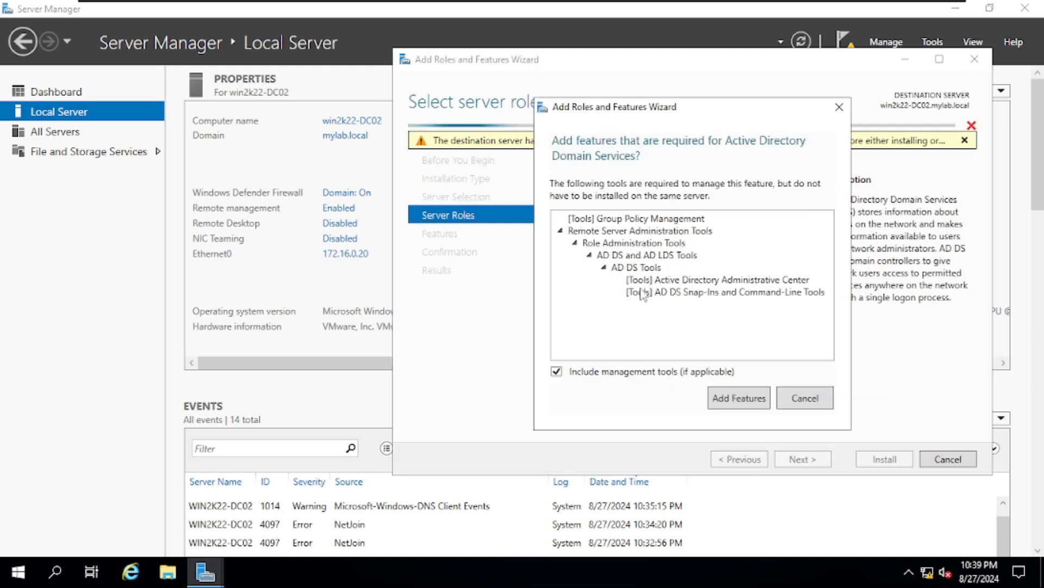
{"action": "left_click", "coordinate": [746, 403]}
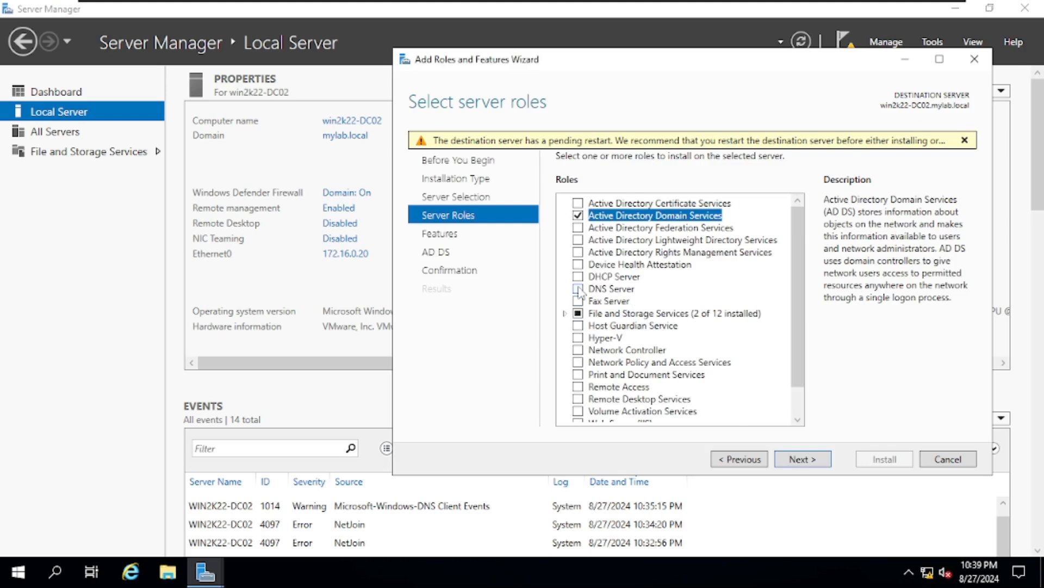
{"action": "left_click", "coordinate": [579, 289]}
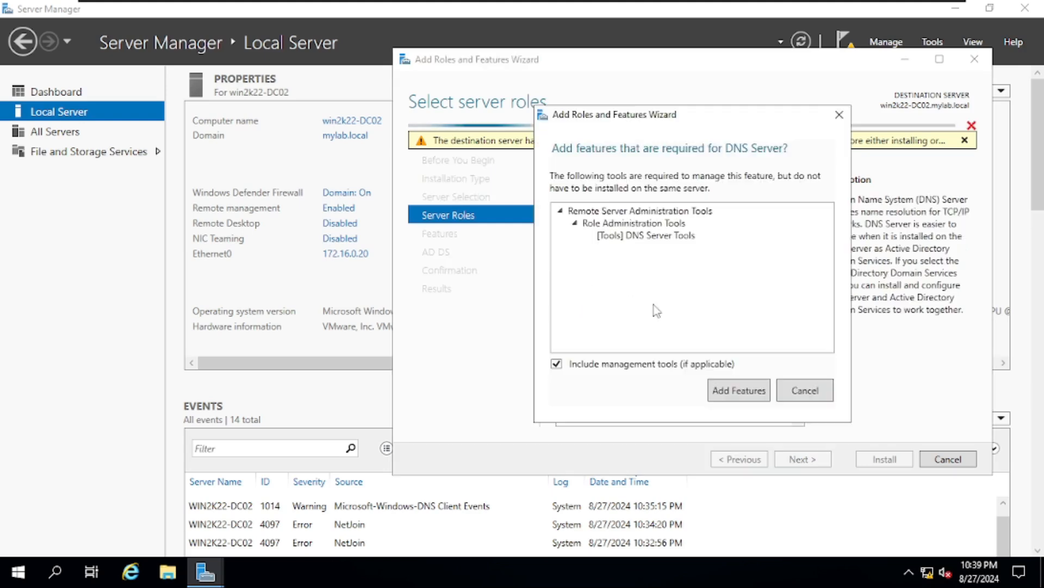
{"action": "left_click", "coordinate": [754, 396]}
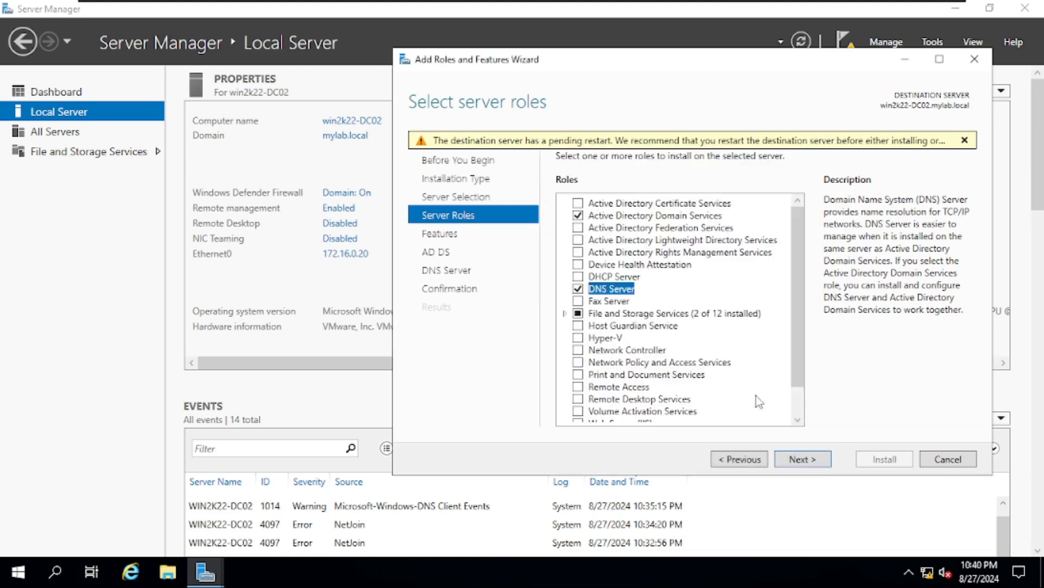
{"action": "left_click", "coordinate": [813, 464]}
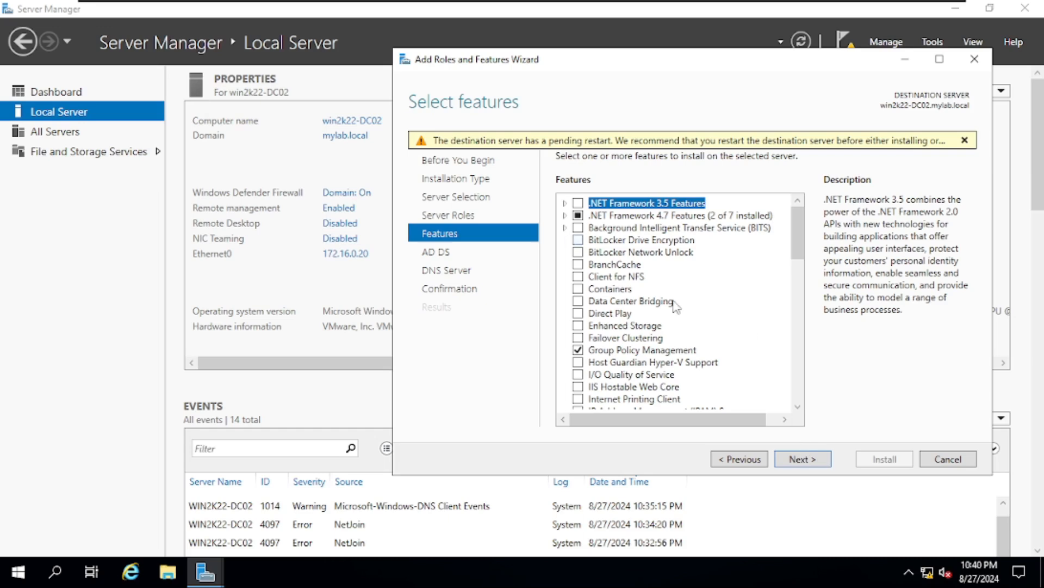
Skip extra features, install the AD DS and DNS Server roles, and close the finished wizard
{"action": "left_click", "coordinate": [826, 465]}
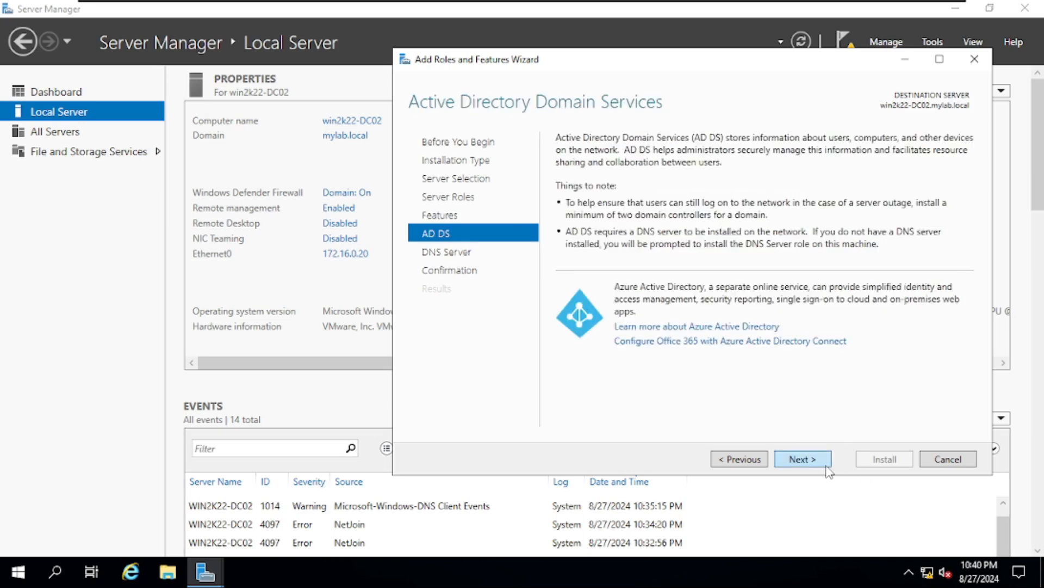
{"action": "left_click", "coordinate": [827, 468]}
{"action": "left_click", "coordinate": [827, 465]}
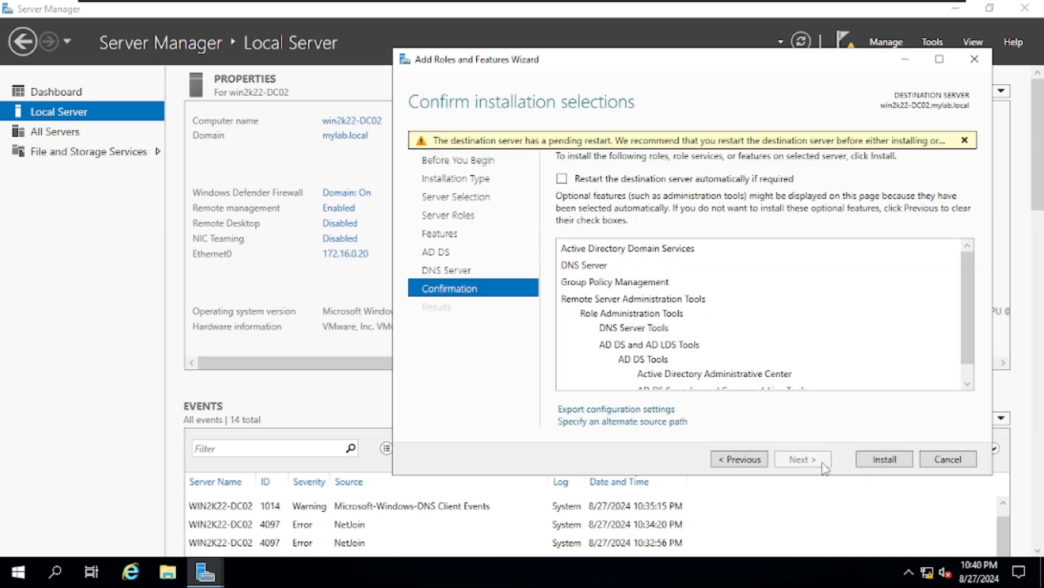
{"action": "left_click", "coordinate": [758, 461]}
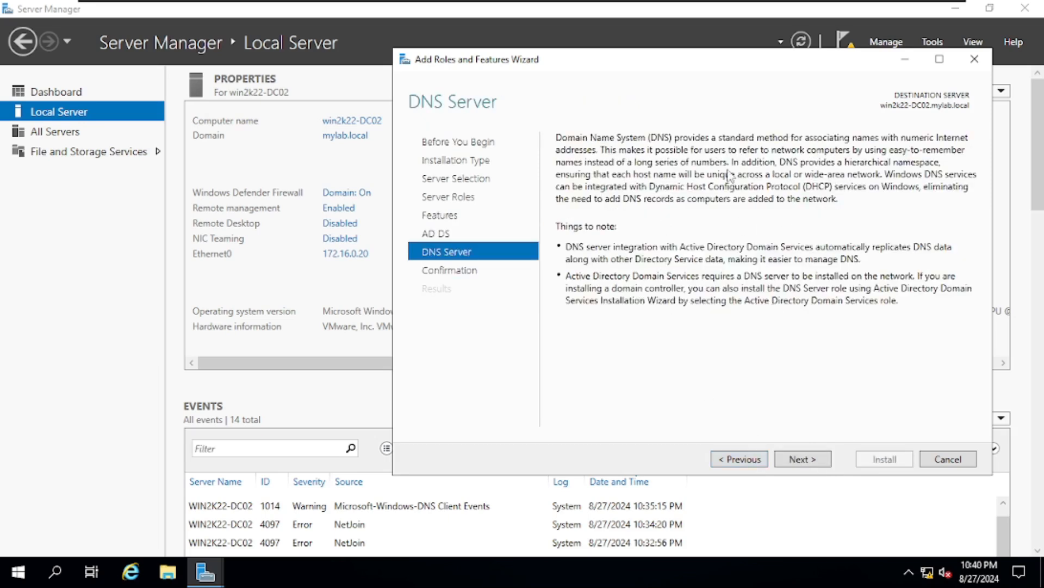
{"action": "left_click", "coordinate": [812, 468]}
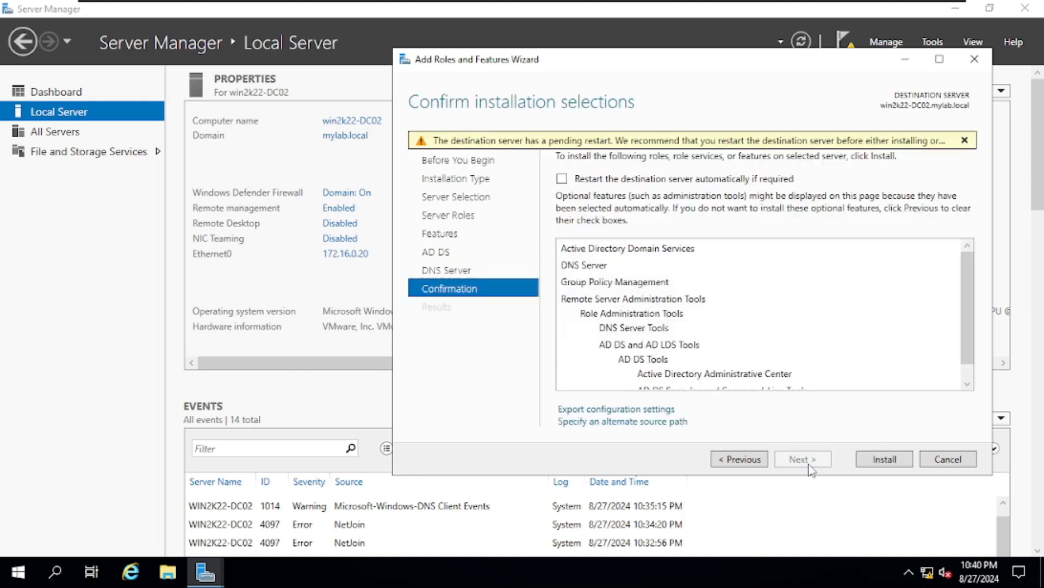
{"action": "left_click", "coordinate": [883, 461]}
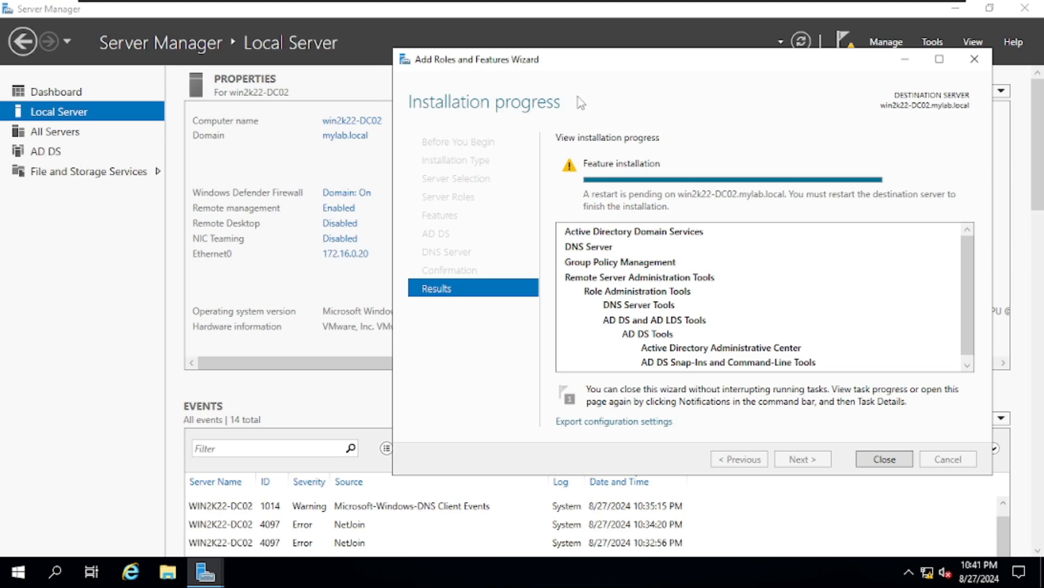
{"action": "left_click", "coordinate": [884, 460]}
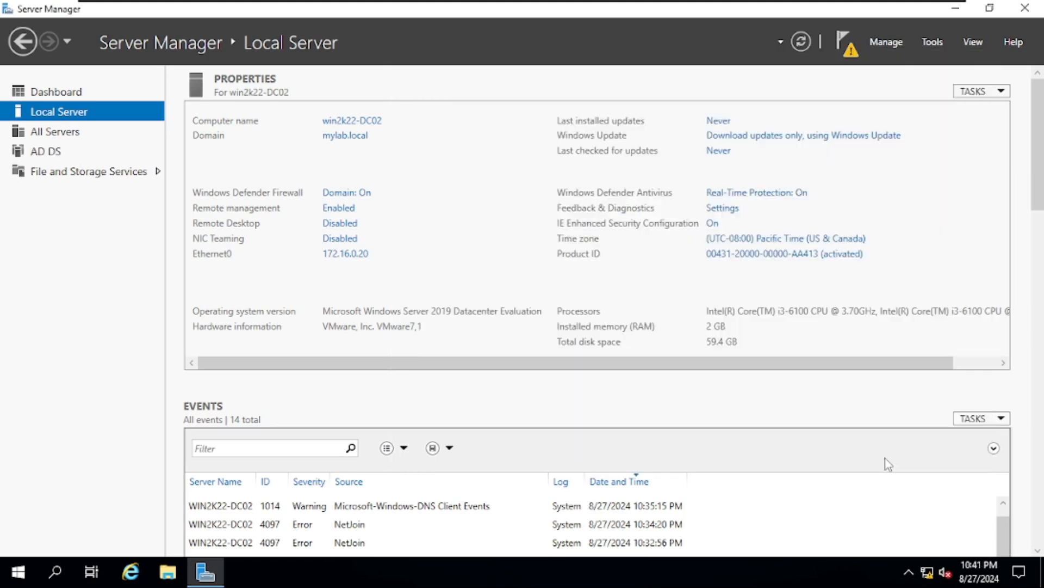
Start promoting the server to a domain controller, choosing to add a new domain to the existing forest
{"action": "left_click", "coordinate": [850, 54]}
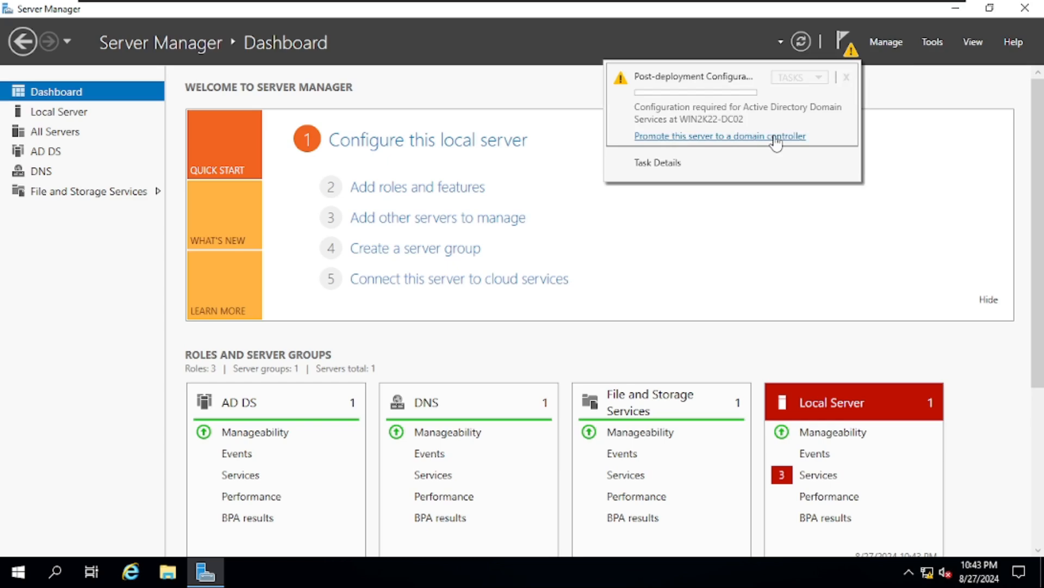
{"action": "left_click", "coordinate": [776, 137]}
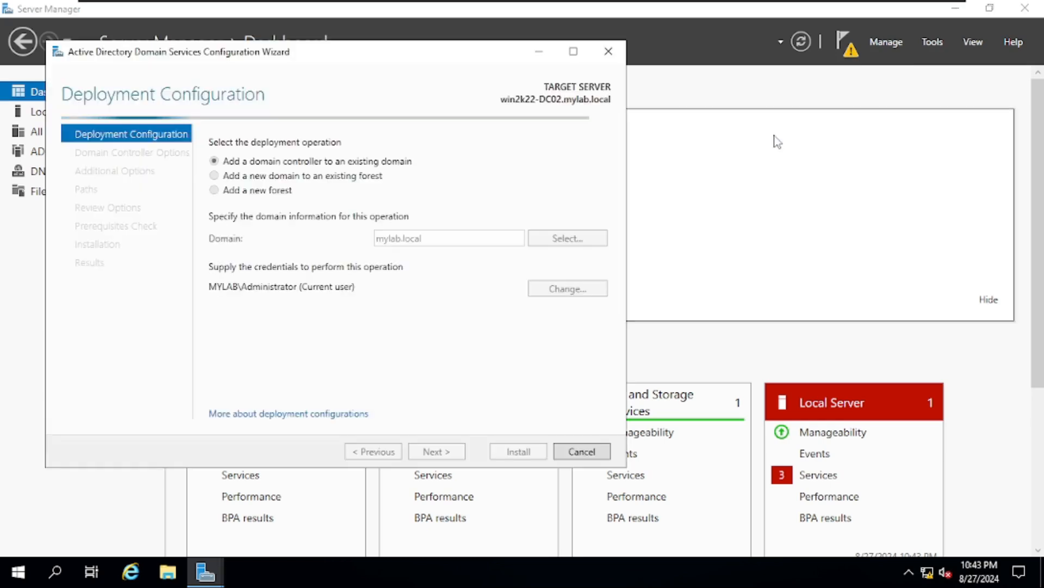
{"action": "left_click_drag", "start_coordinate": [471, 51], "coordinate": [803, 33]}
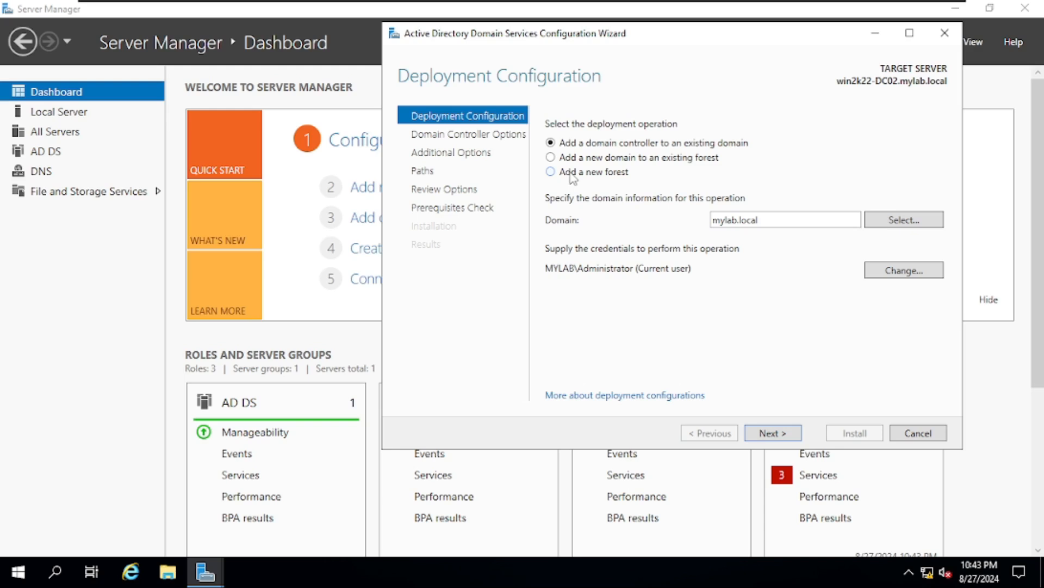
{"action": "left_click", "coordinate": [571, 174]}
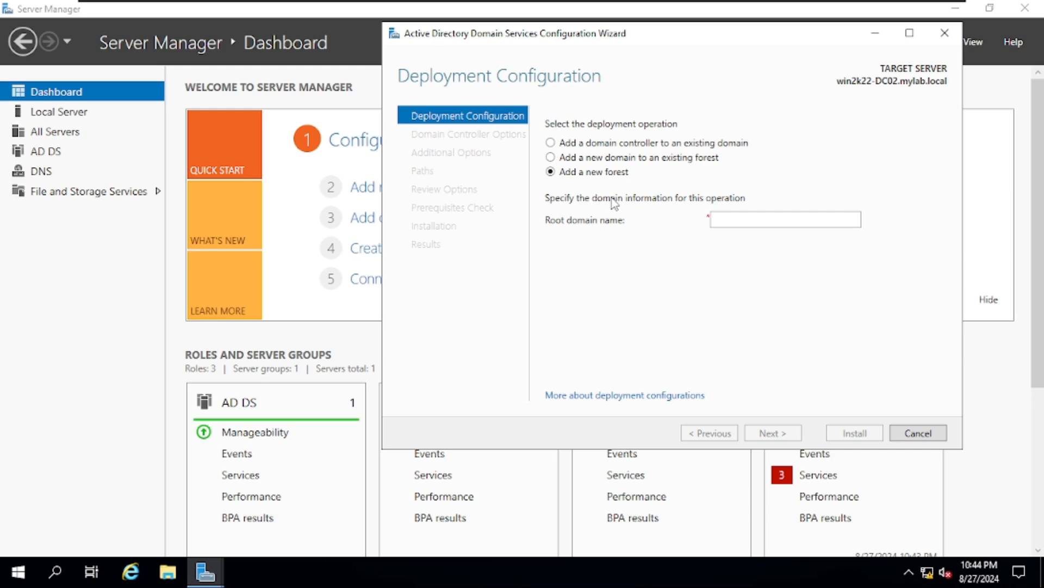
{"action": "left_click", "coordinate": [567, 145]}
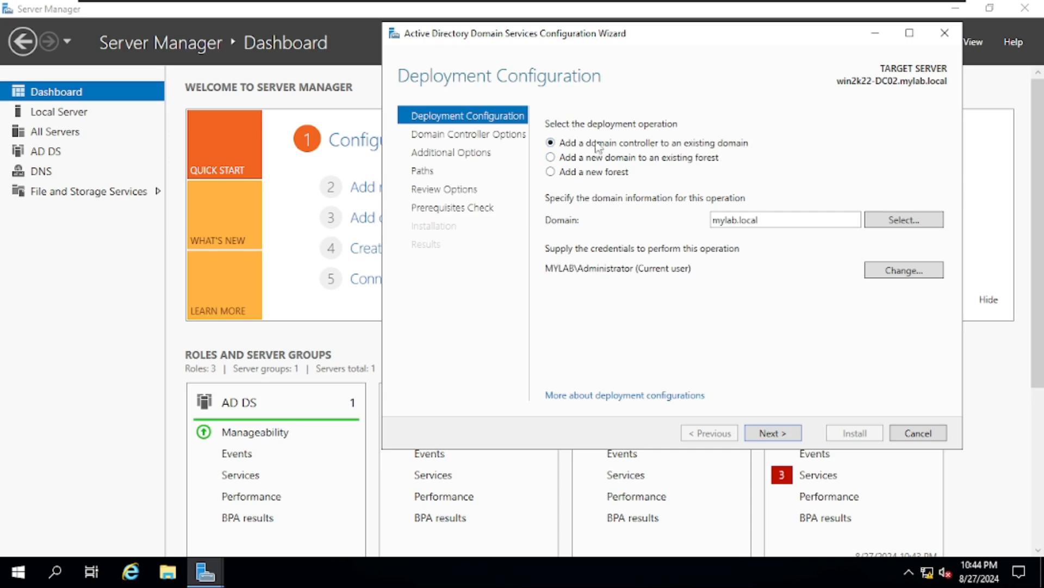
{"action": "left_click", "coordinate": [565, 162]}
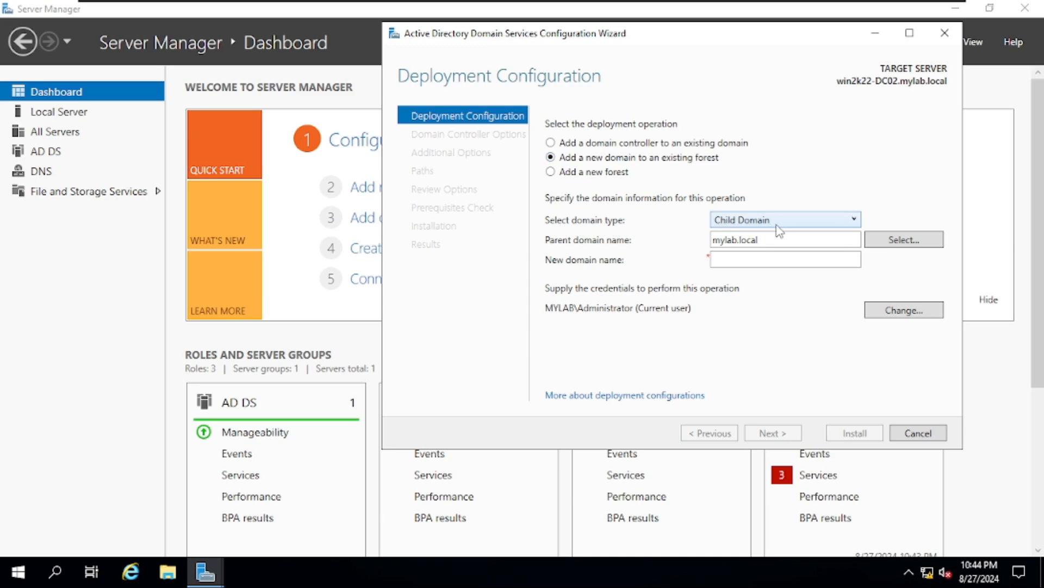
Keep Child Domain as the domain type and name the new domain 'lko'
{"action": "left_click", "coordinate": [853, 219]}
{"action": "left_click", "coordinate": [816, 237]}
{"action": "left_click", "coordinate": [760, 260]}
{"action": "type", "text": "lko"}
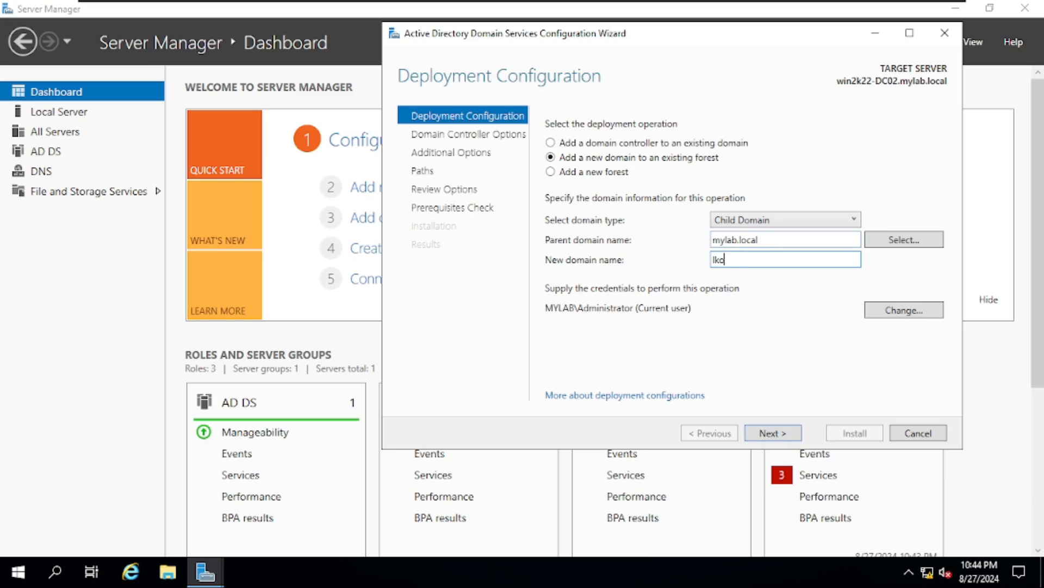
{"action": "left_click", "coordinate": [779, 432]}
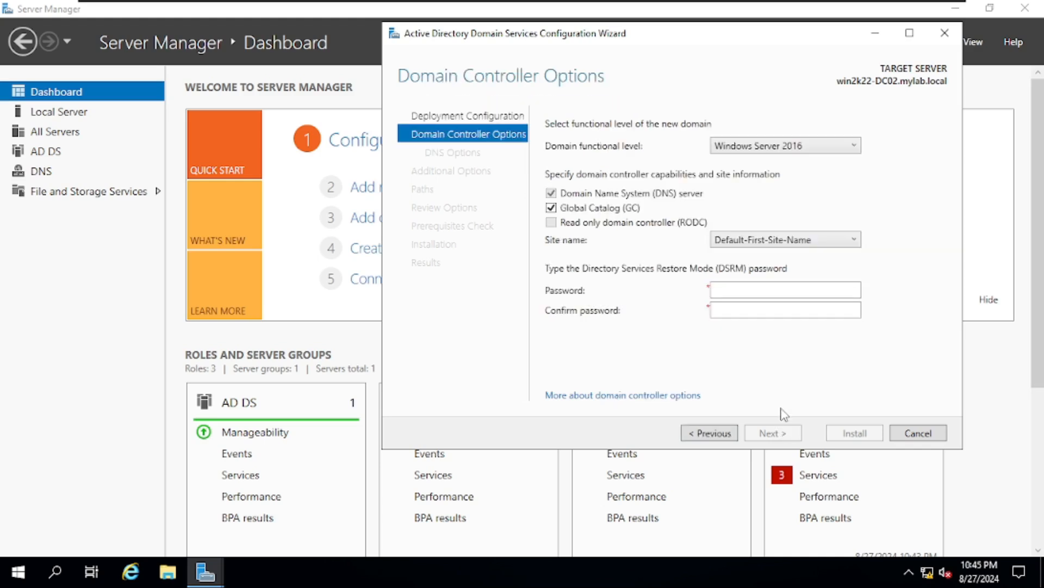
Enter and confirm the Directory Services Restore Mode password
{"action": "left_click", "coordinate": [715, 290]}
{"action": "type", "text": "P@ssw0r"}
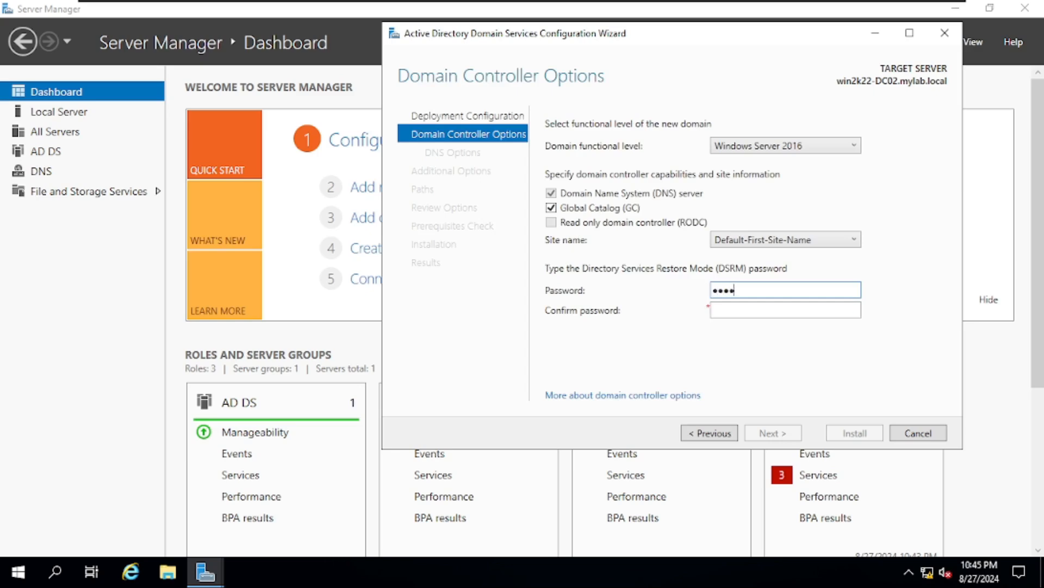
{"action": "key", "text": "Tab"}
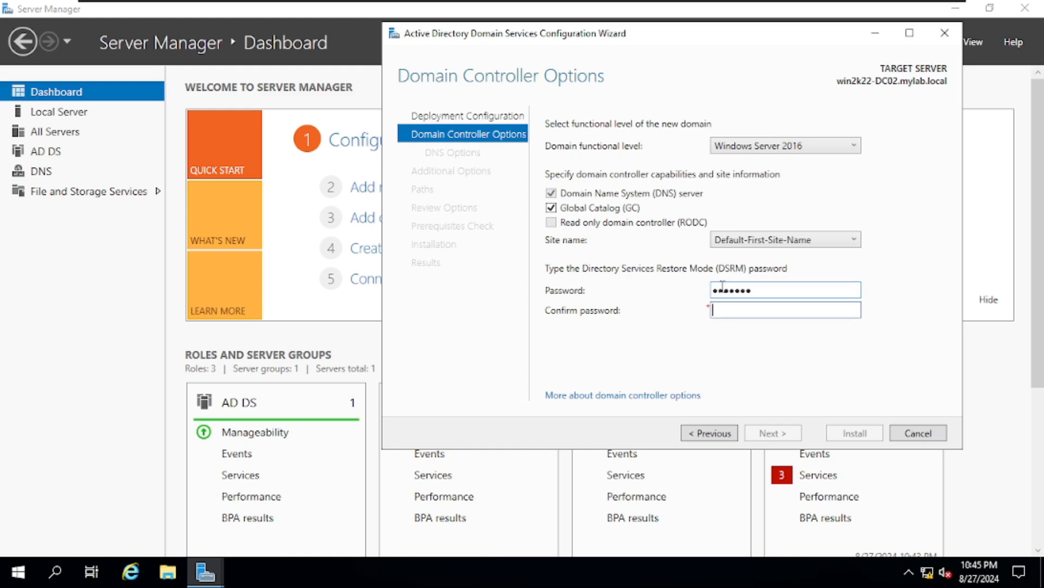
{"action": "type", "text": "P@ssw0r"}
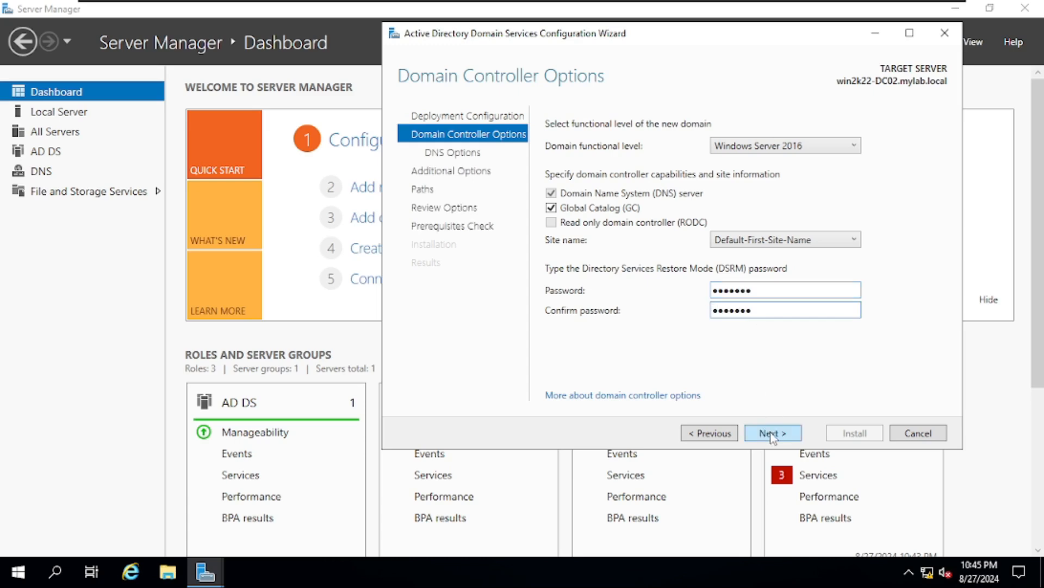
Keep the default DNS options and accept the NetBIOS name LKO
{"action": "left_click", "coordinate": [772, 434]}
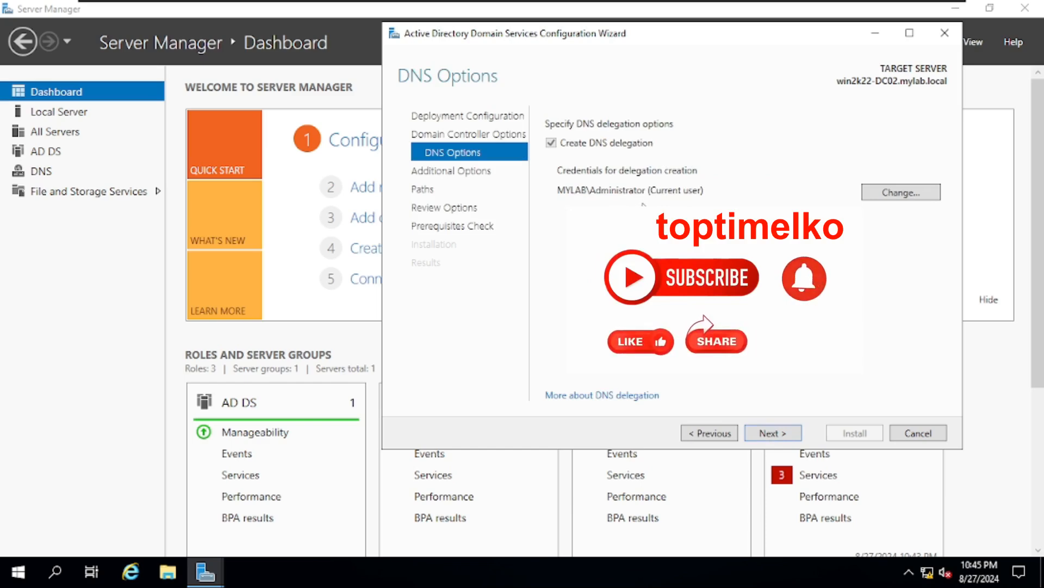
{"action": "left_click", "coordinate": [773, 434]}
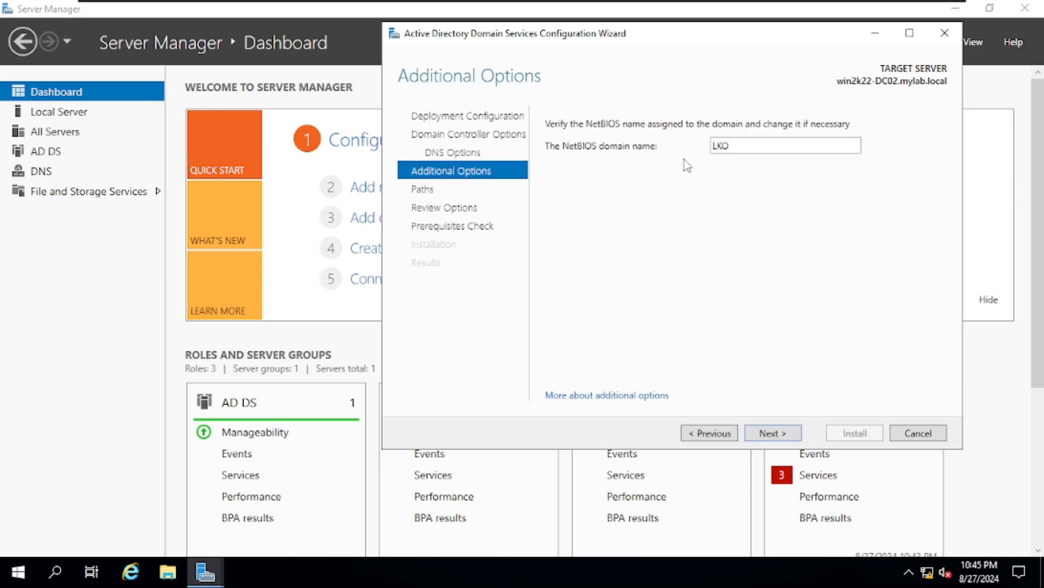
{"action": "left_click", "coordinate": [771, 432]}
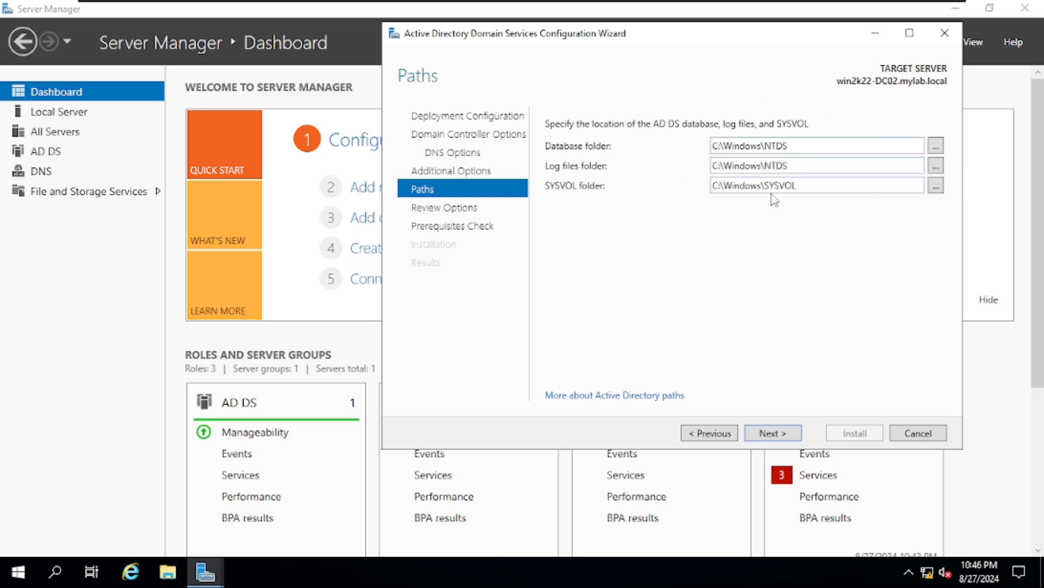
Keep the default NTDS and SYSVOL paths, review the summary, and run the prerequisites check
{"action": "left_click", "coordinate": [772, 435]}
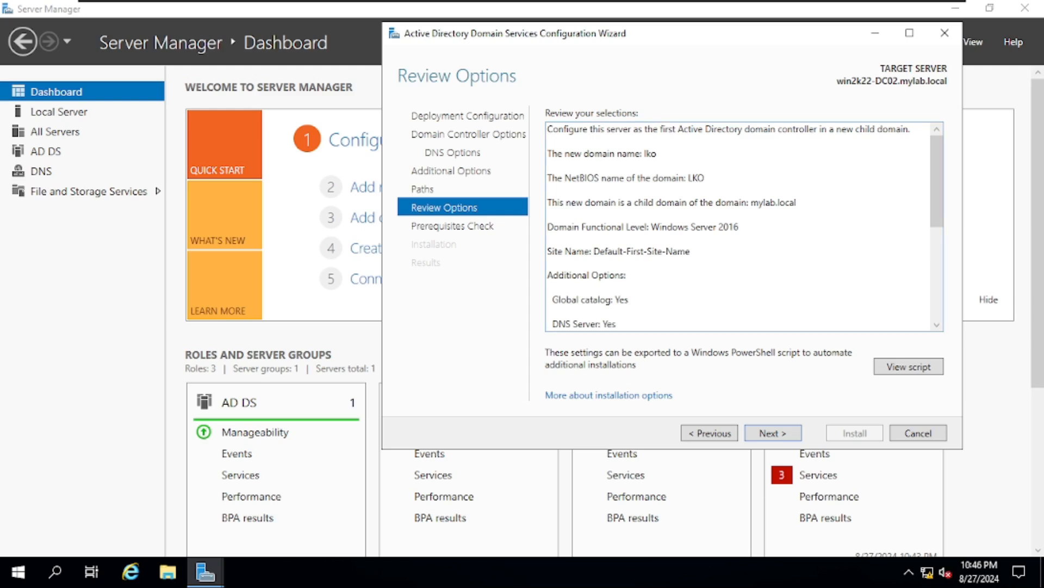
{"action": "left_click_drag", "start_coordinate": [936, 180], "coordinate": [937, 269]}
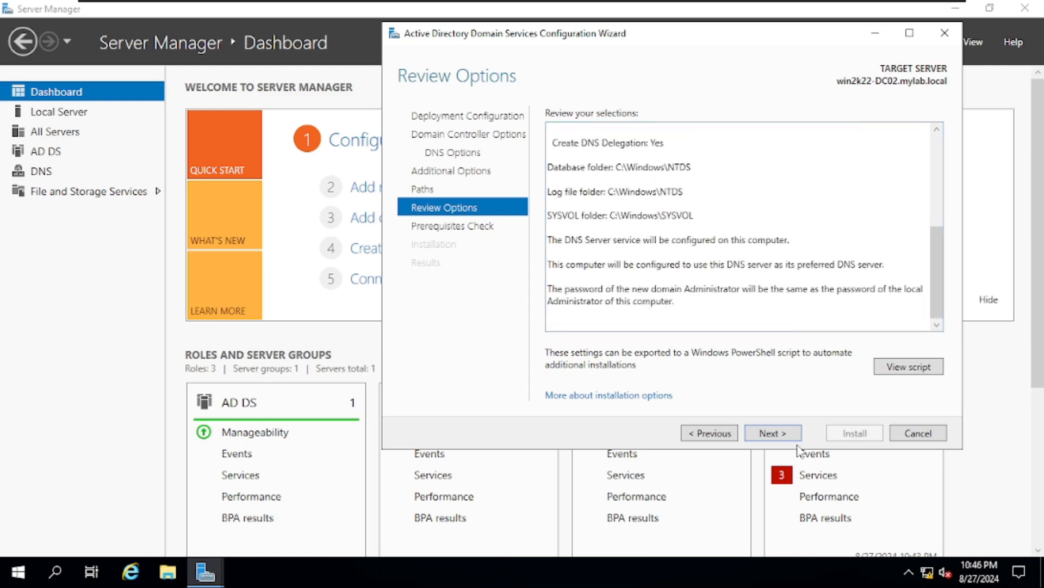
{"action": "left_click", "coordinate": [786, 438]}
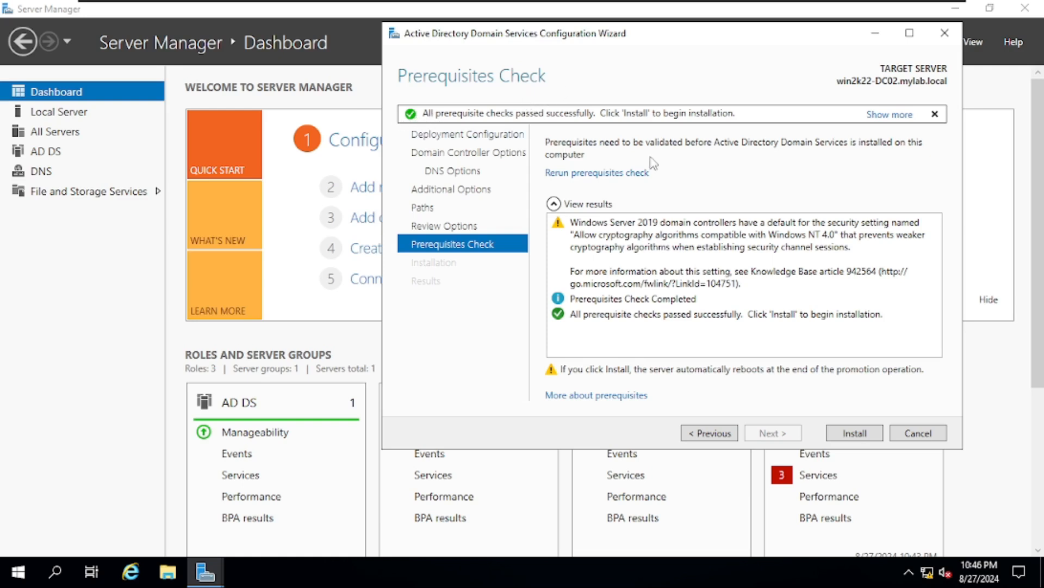
Install AD DS, dismiss the sign-out notice, and close the Results page as the server restarts
{"action": "left_click", "coordinate": [856, 433]}
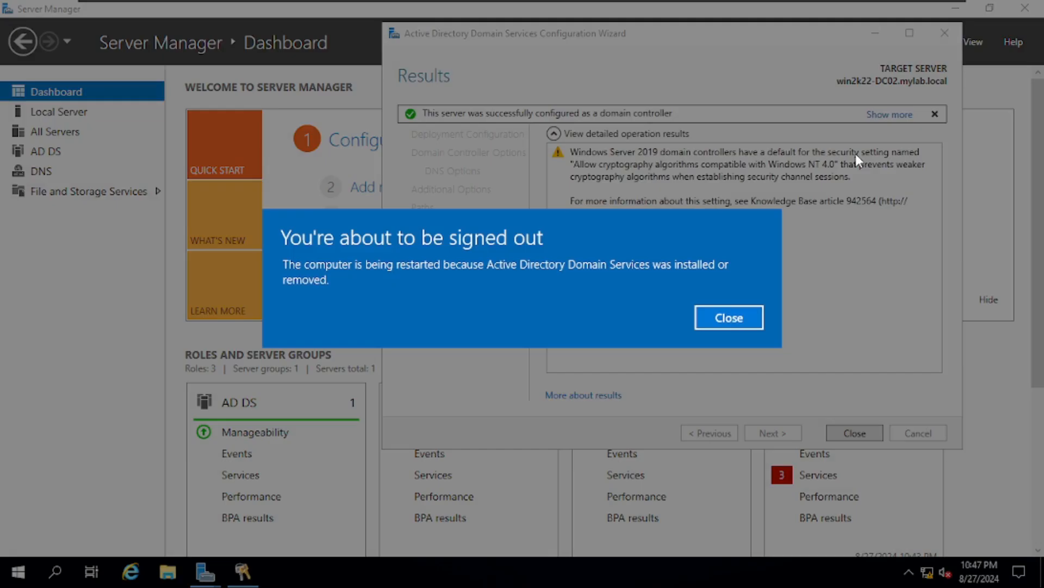
{"action": "left_click", "coordinate": [720, 319]}
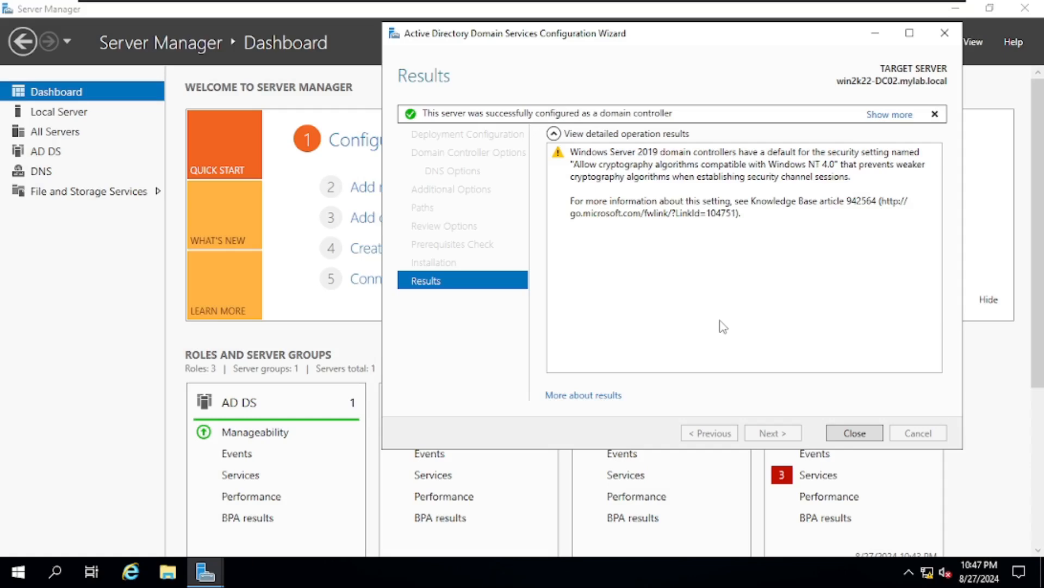
{"action": "left_click", "coordinate": [859, 434]}
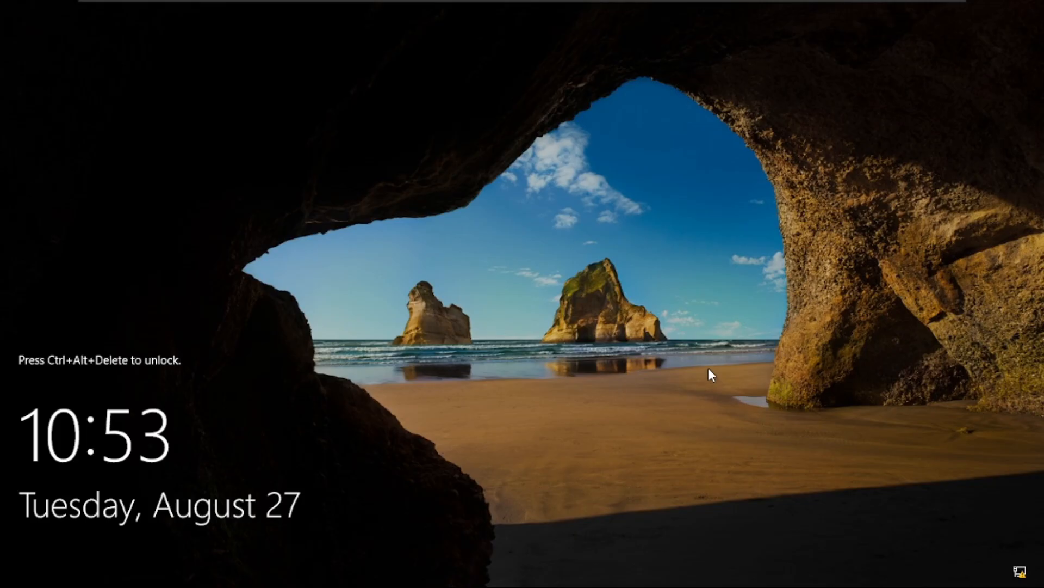
Sign in as the domain administrator with Ctrl+Alt+Delete and the administrator password
{"action": "key", "text": "ctrl+alt+Delete"}
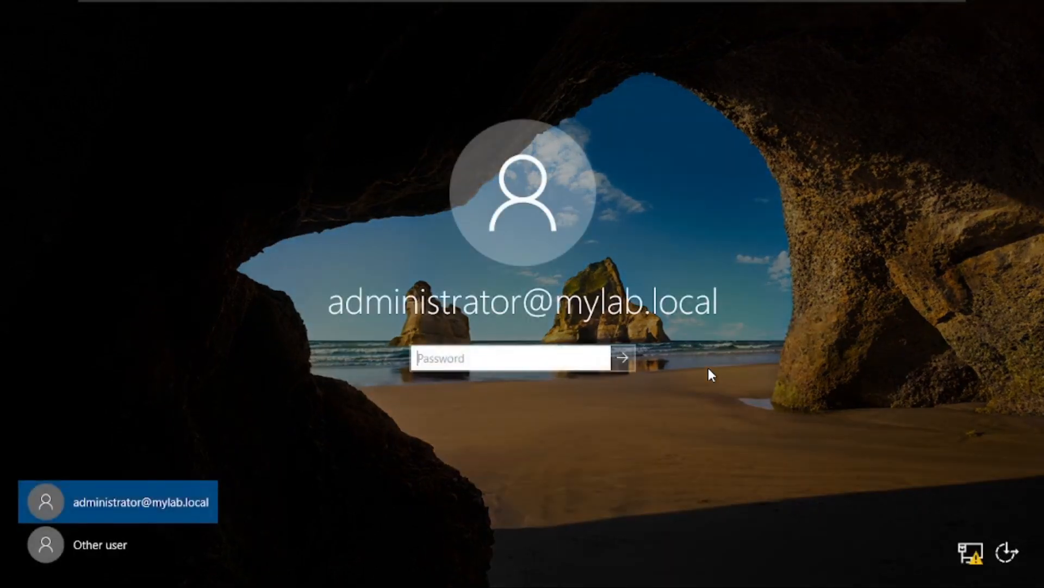
{"action": "type", "text": "P••••••"}
{"action": "key", "text": "Return"}
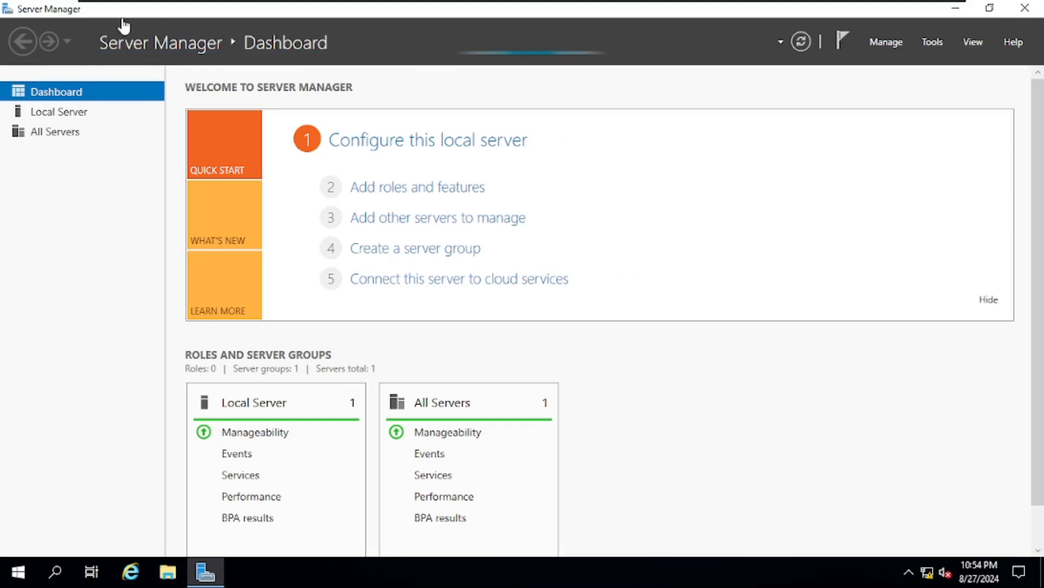
Check the Local Server domain shows lko.mylab.local, then launch Active Directory Users and Computers
{"action": "left_click", "coordinate": [63, 115]}
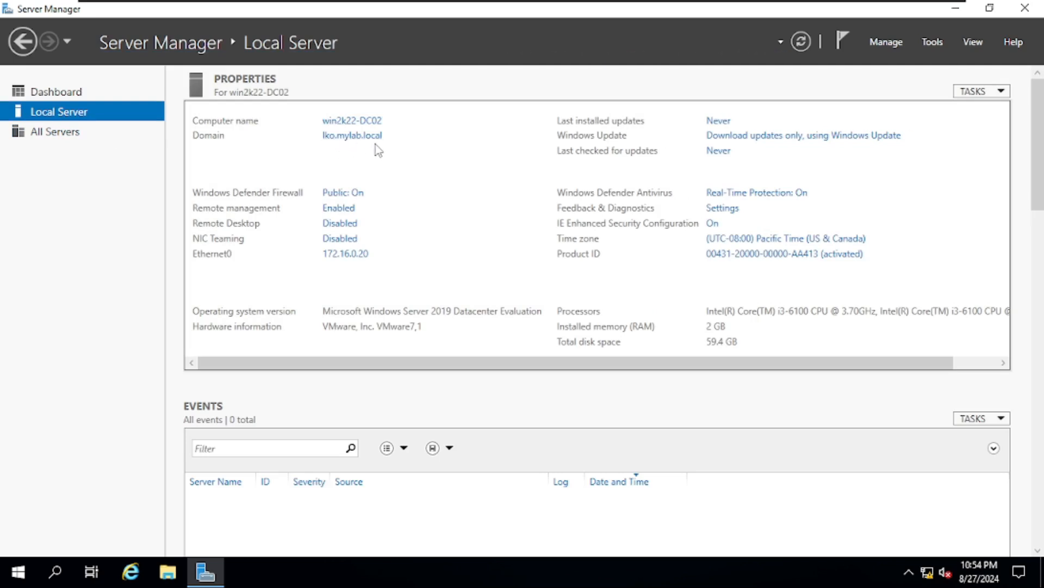
{"action": "left_click", "coordinate": [931, 43]}
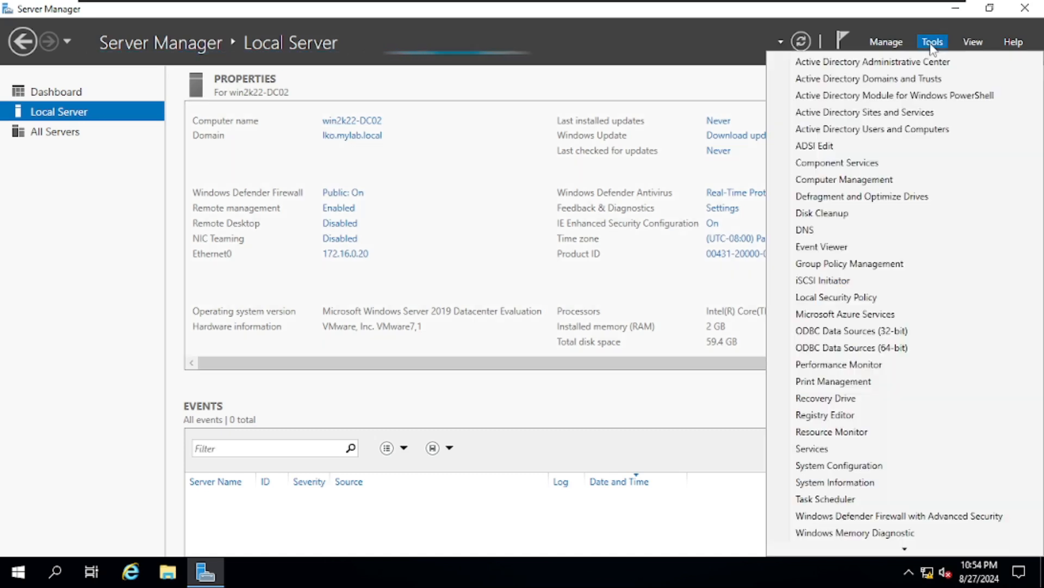
{"action": "left_click", "coordinate": [926, 131]}
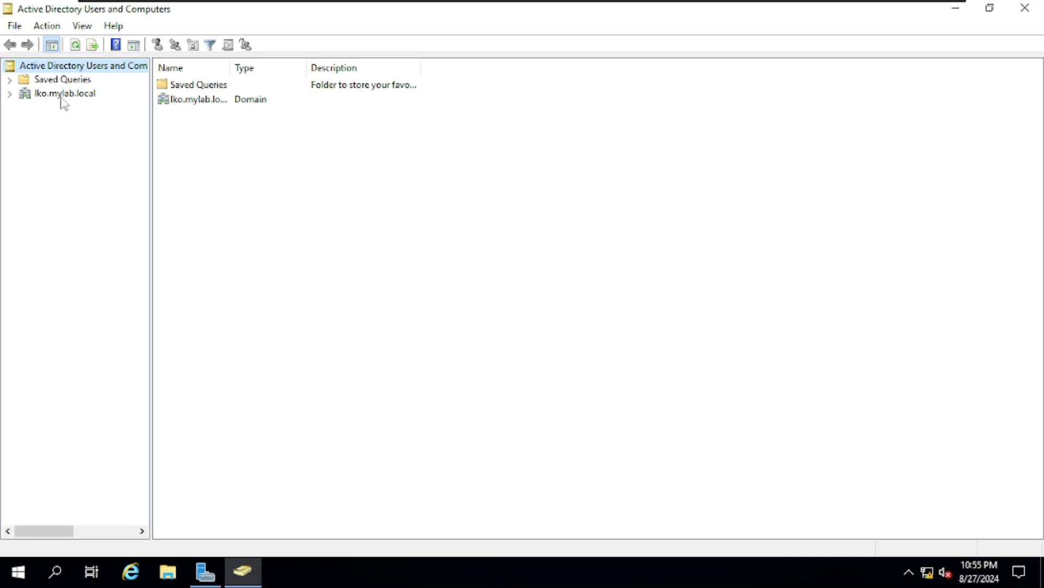
Open lko.mylab.local's Users container and compare it with the parent domain's Users and HR-Dept units
{"action": "left_click", "coordinate": [10, 93]}
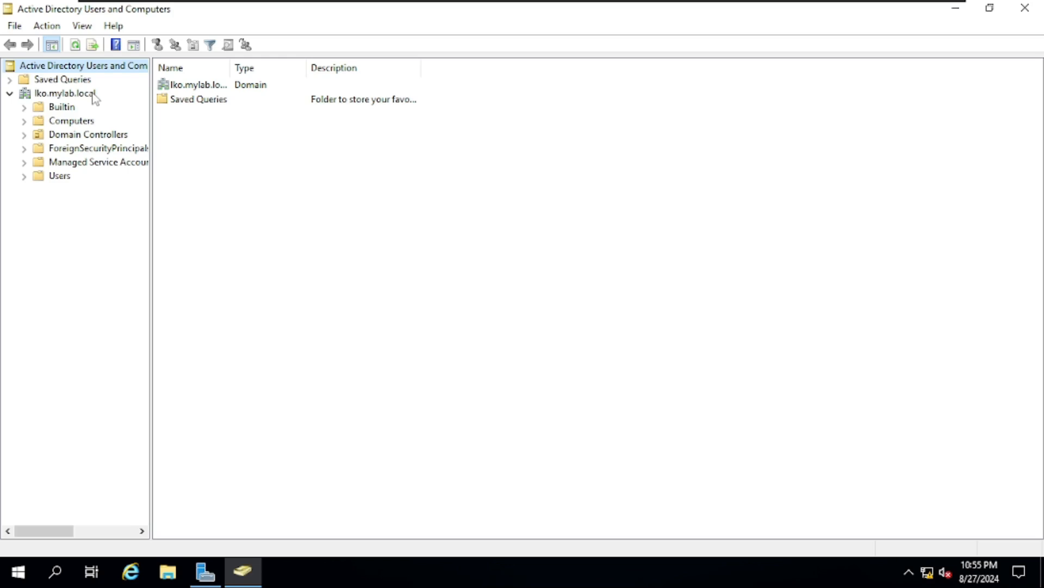
{"action": "left_click", "coordinate": [66, 178]}
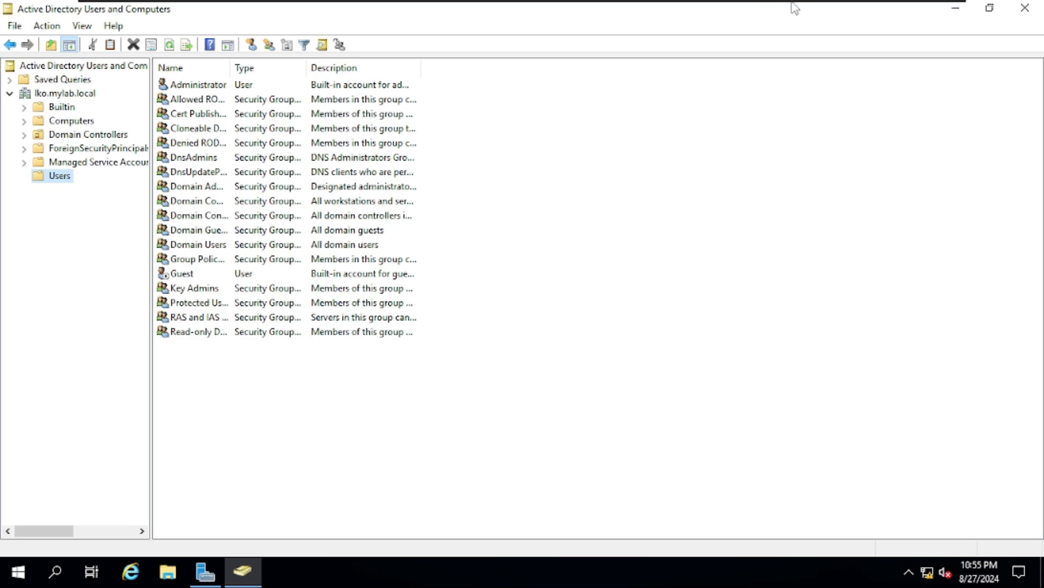
{"action": "left_click", "coordinate": [717, 17]}
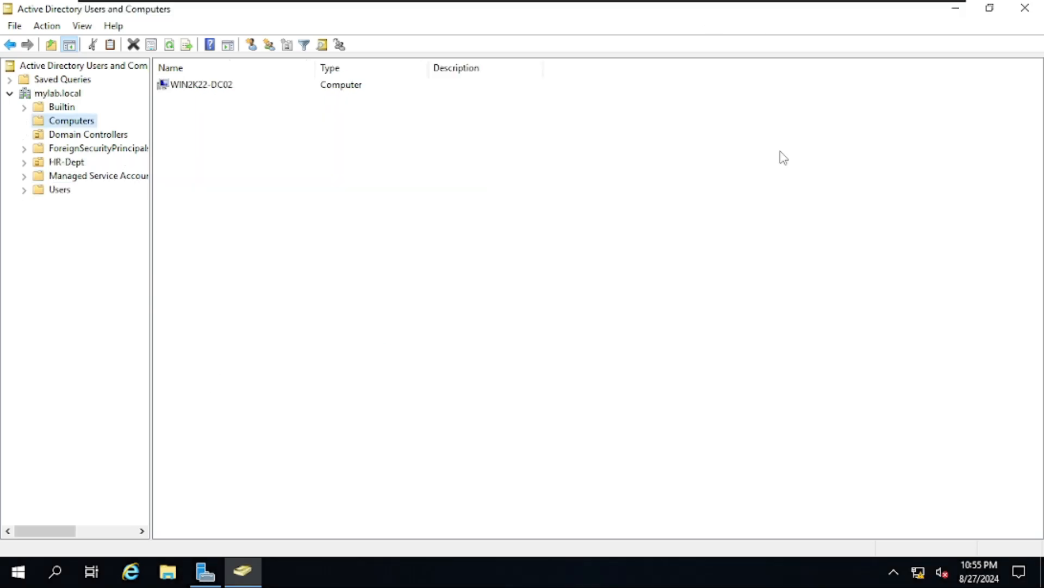
{"action": "left_click", "coordinate": [50, 190]}
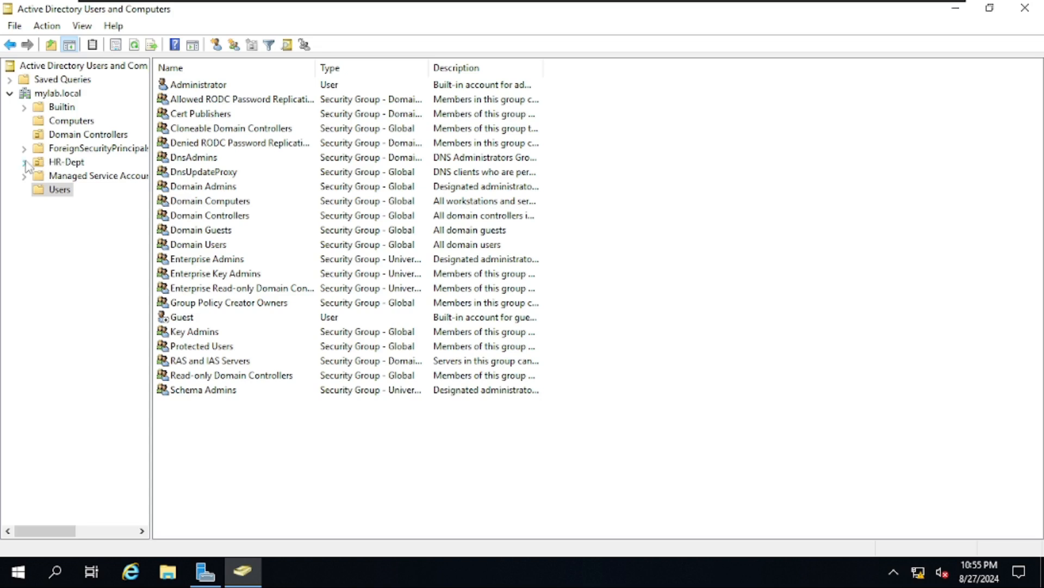
{"action": "left_click", "coordinate": [24, 162]}
{"action": "left_click", "coordinate": [65, 162]}
{"action": "left_click", "coordinate": [74, 189]}
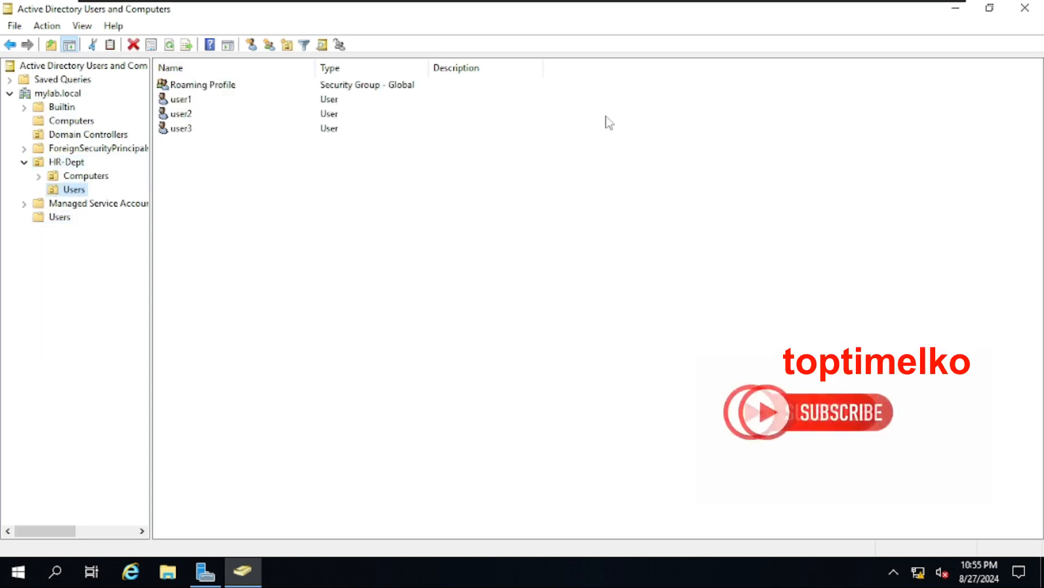
{"action": "left_click", "coordinate": [786, 15]}
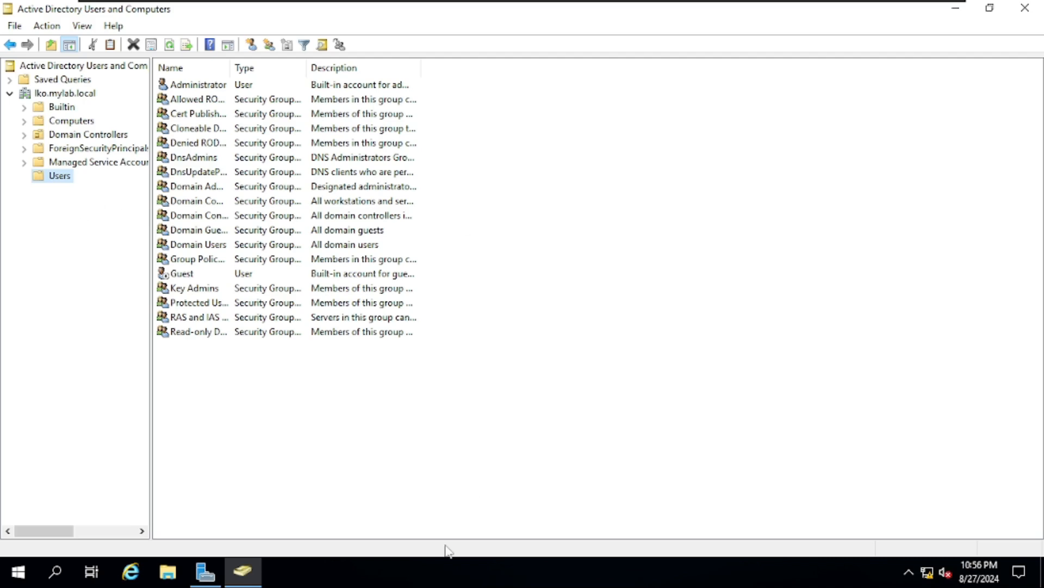
Start a new user in the Users container, entering the name user1 and its logon name
{"action": "right_click", "coordinate": [284, 415]}
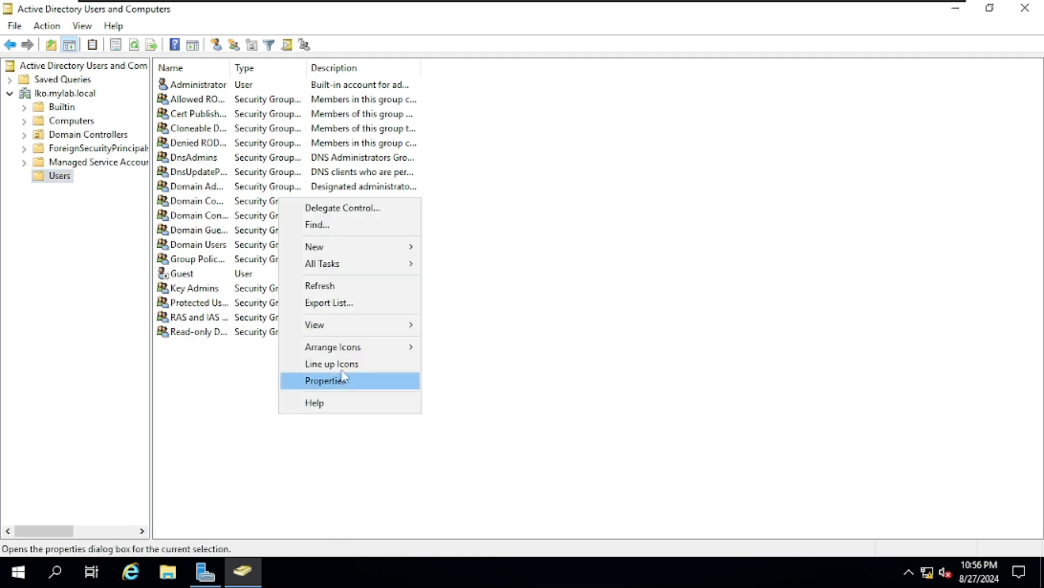
{"action": "mouse_move", "coordinate": [320, 248]}
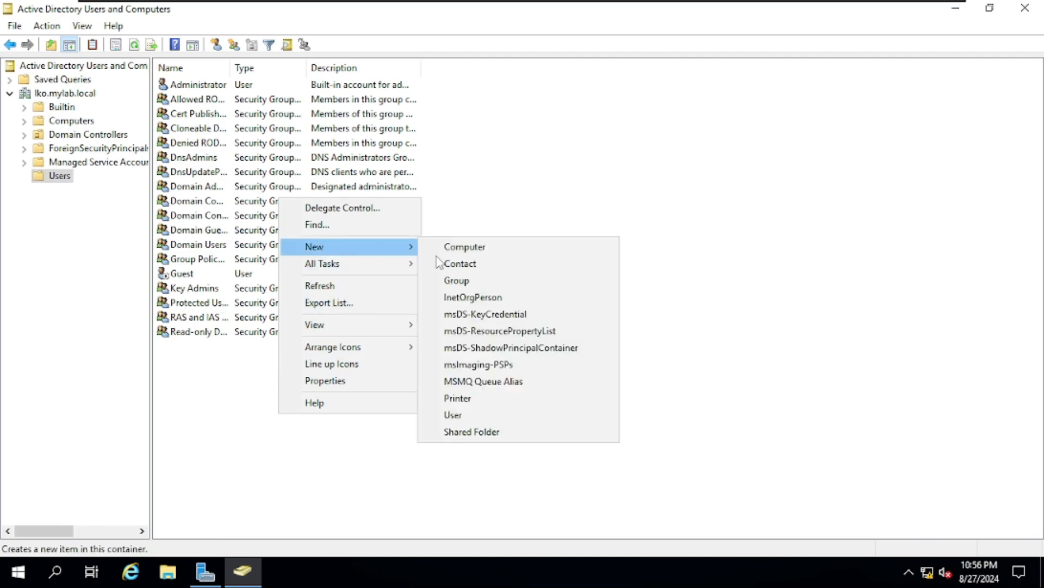
{"action": "left_click", "coordinate": [487, 416]}
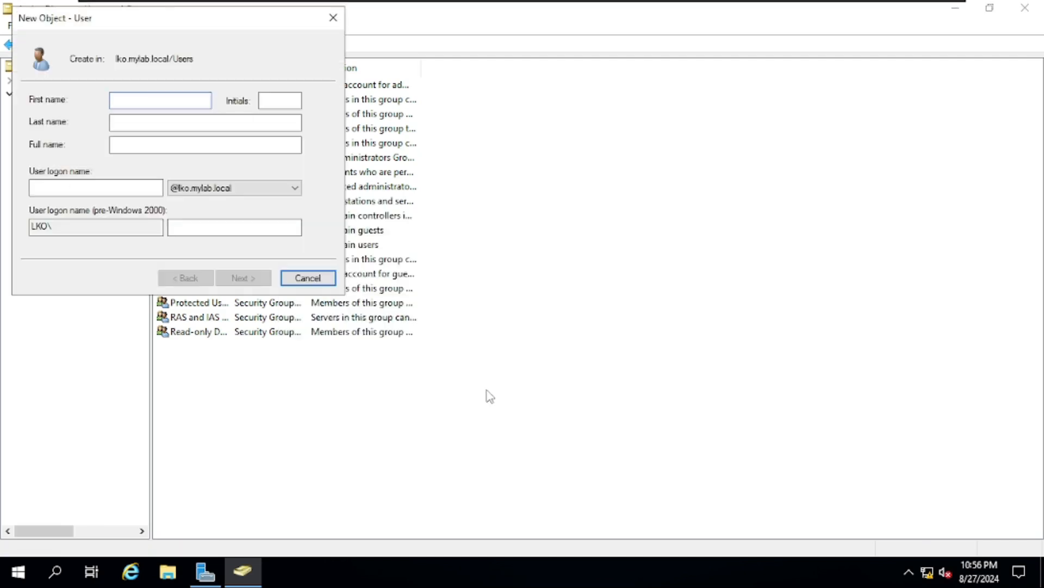
{"action": "type", "text": "user1"}
{"action": "left_click", "coordinate": [71, 187]}
{"action": "type", "text": "us"}
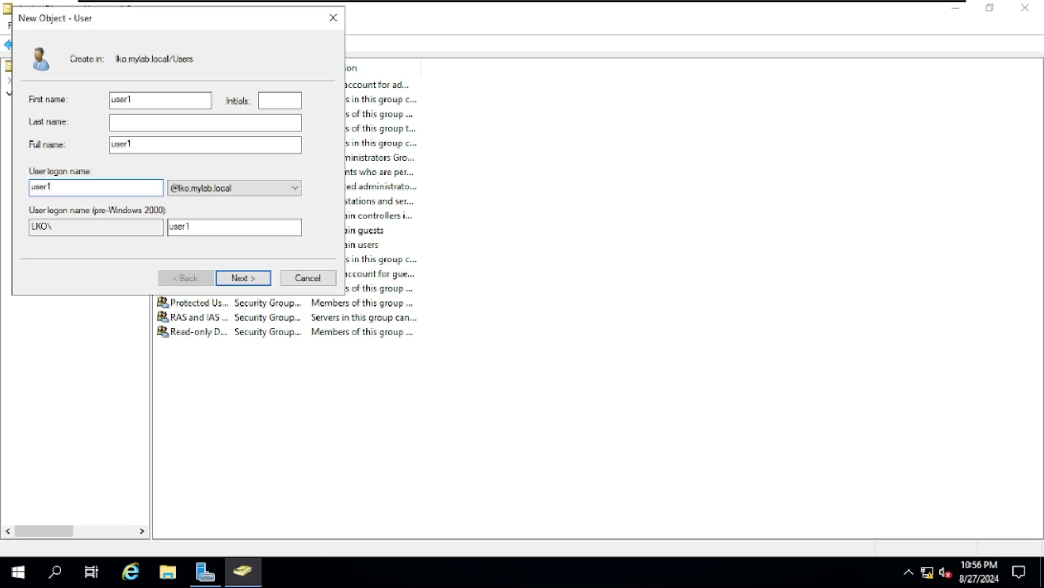
{"action": "left_click", "coordinate": [233, 279]}
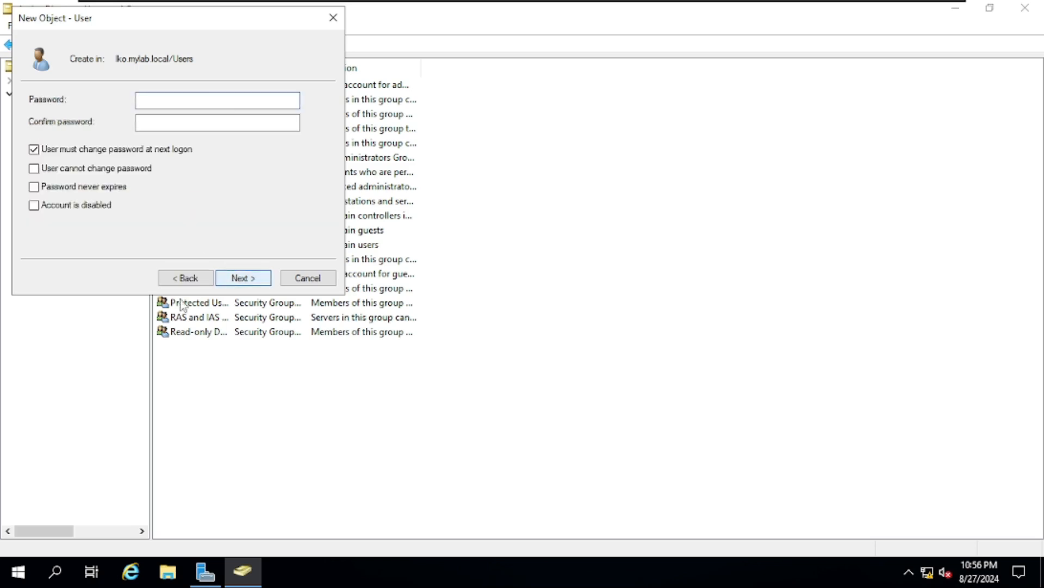
{"action": "left_click", "coordinate": [183, 279]}
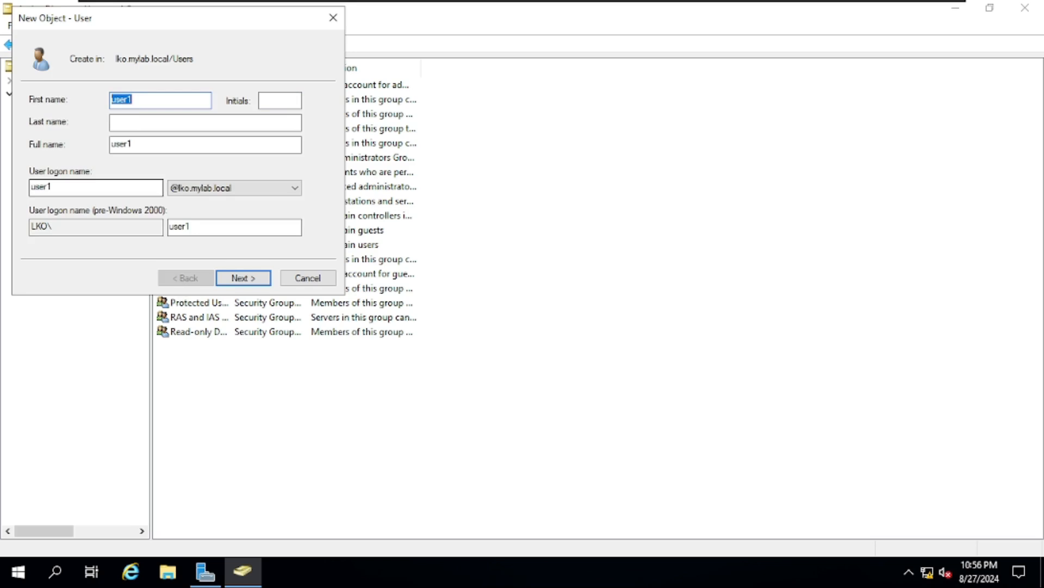
{"action": "left_click", "coordinate": [82, 188]}
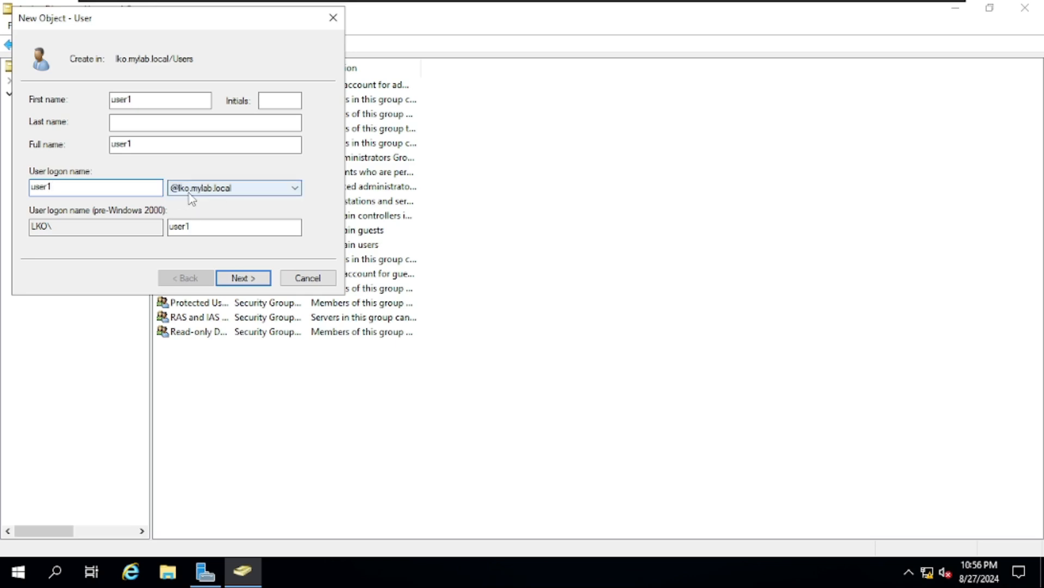
Set user1's password so it need not change at next logon and cannot be changed, then finish
{"action": "left_click", "coordinate": [253, 283]}
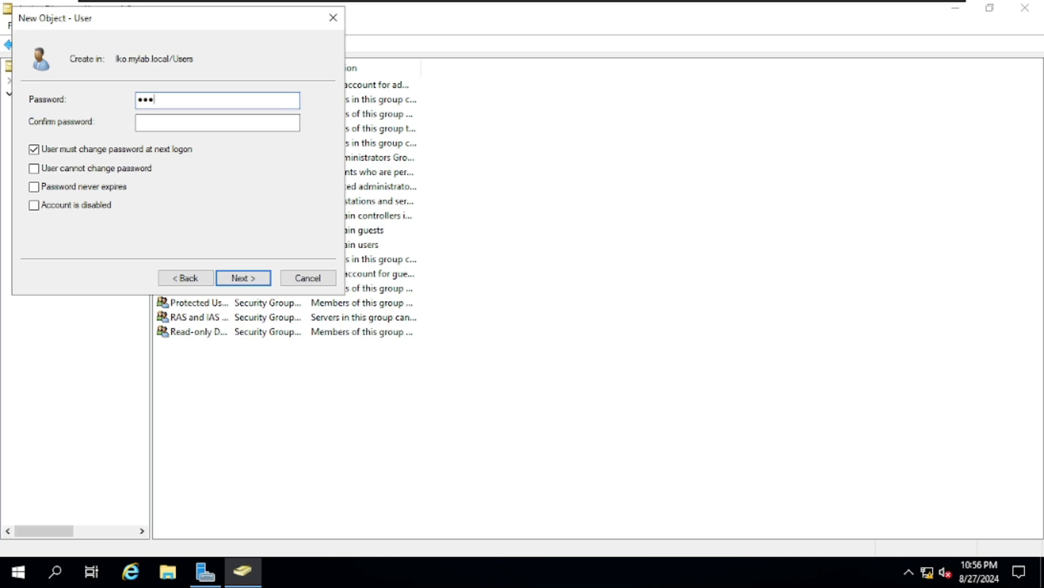
{"action": "key", "text": "Tab"}
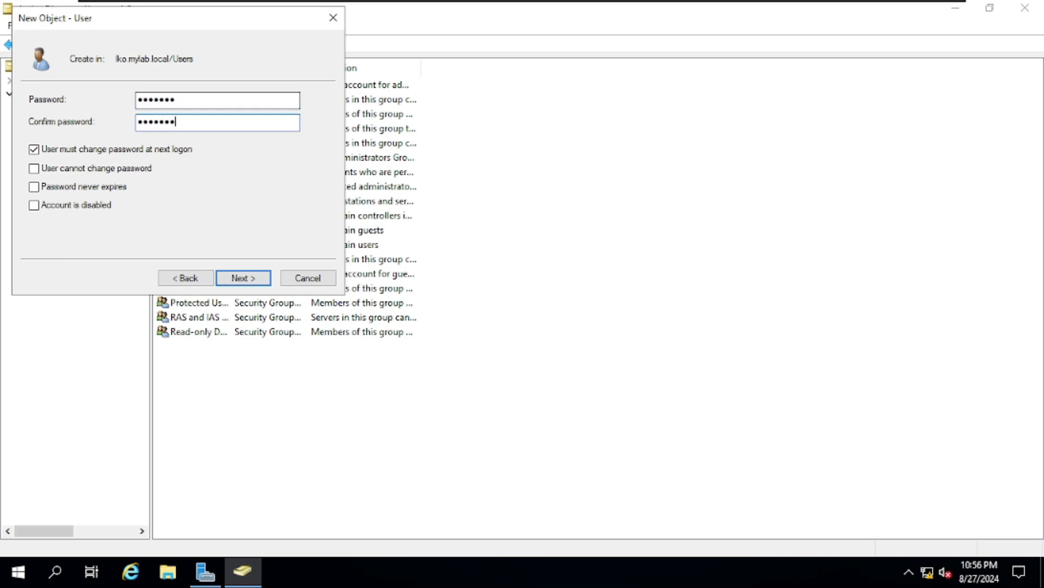
{"action": "left_click", "coordinate": [65, 151]}
{"action": "left_click", "coordinate": [71, 168]}
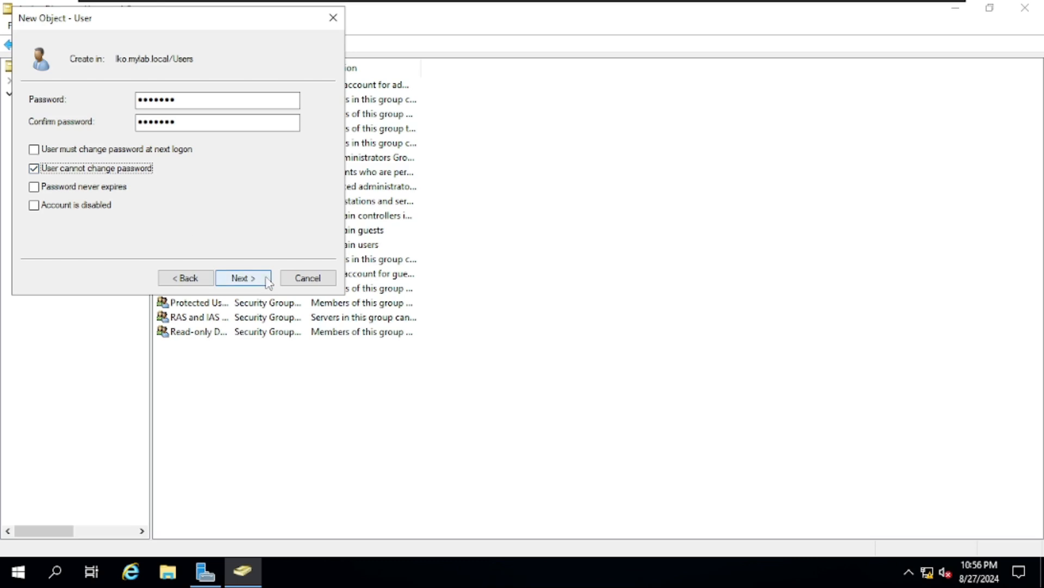
{"action": "left_click", "coordinate": [268, 280]}
{"action": "left_click", "coordinate": [268, 281]}
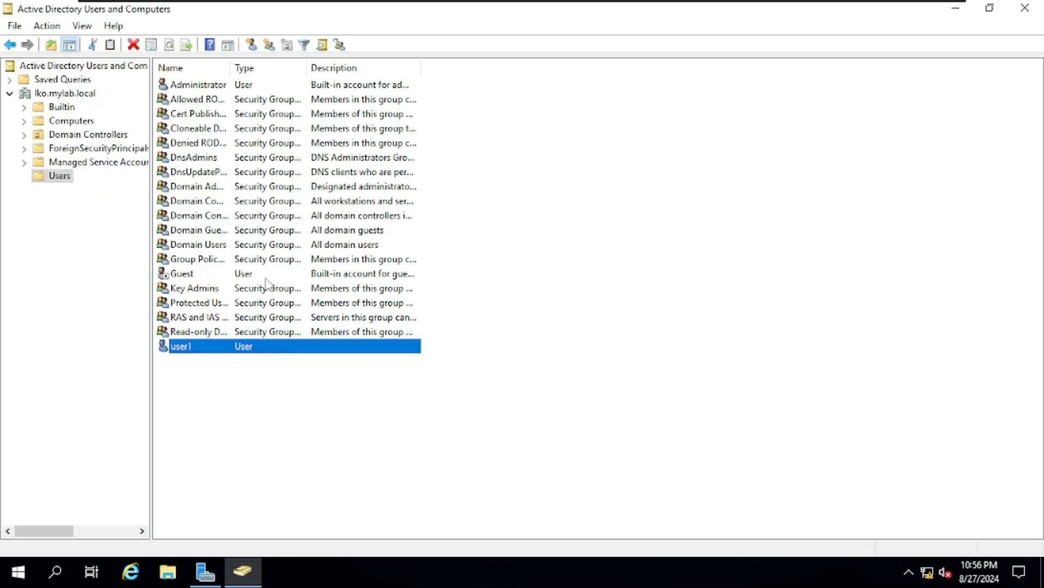
{"action": "left_click", "coordinate": [285, 377]}
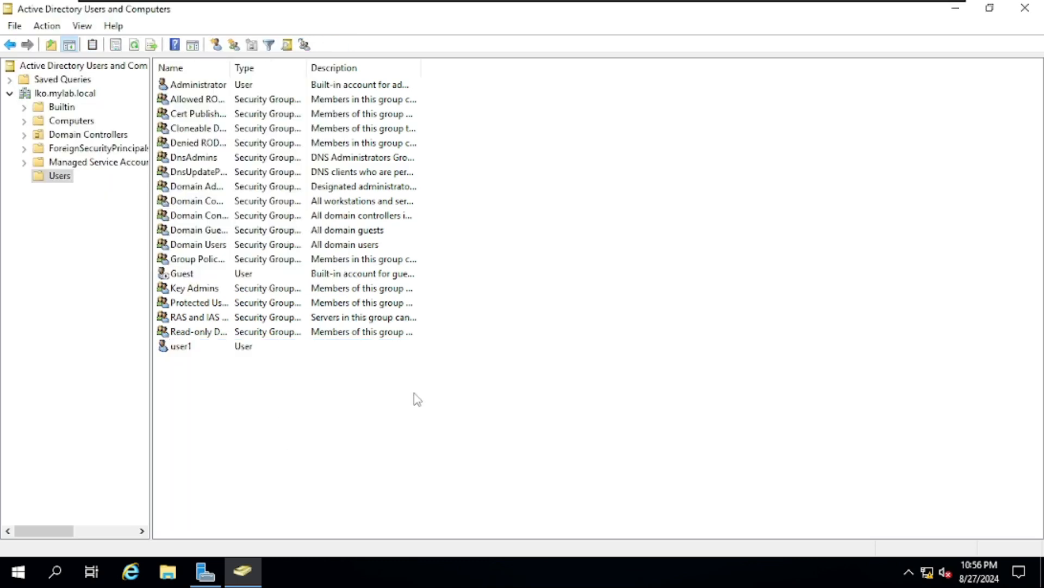
{"action": "mouse_move", "coordinate": [850, 5]}
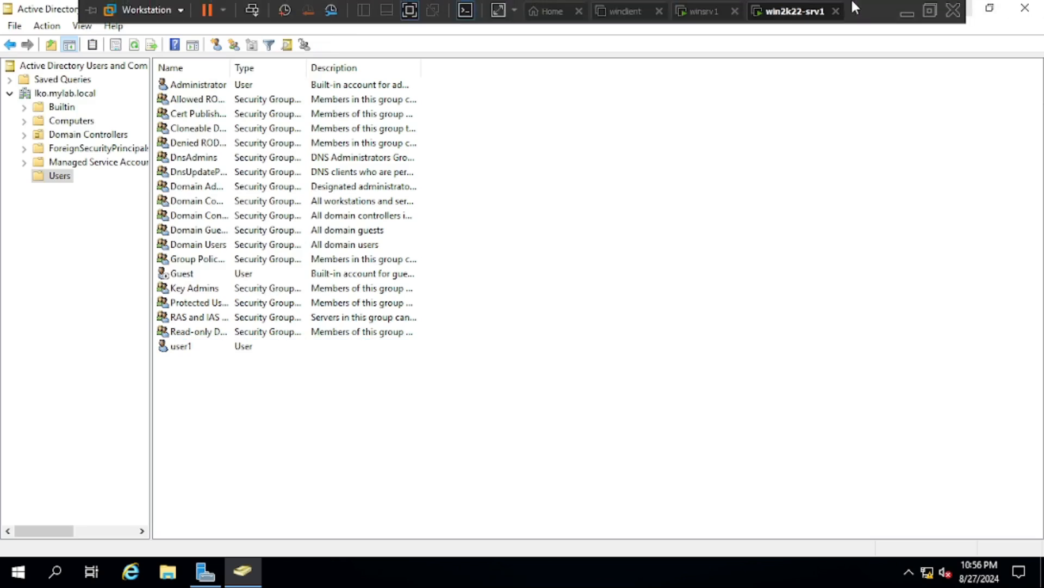
{"action": "left_click", "coordinate": [706, 12]}
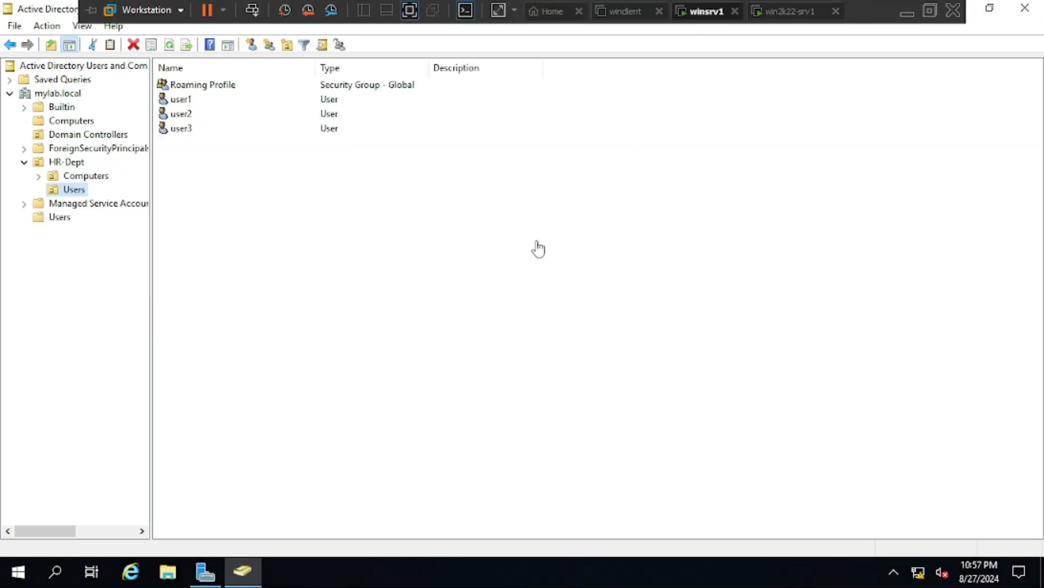
{"action": "left_click", "coordinate": [58, 217]}
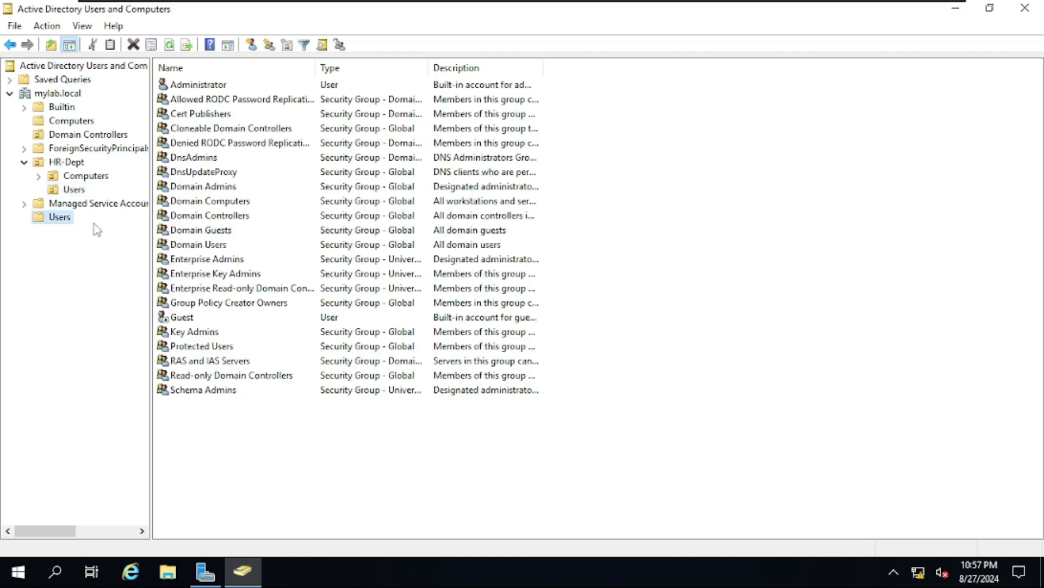
{"action": "right_click", "coordinate": [631, 241]}
{"action": "left_click", "coordinate": [655, 329]}
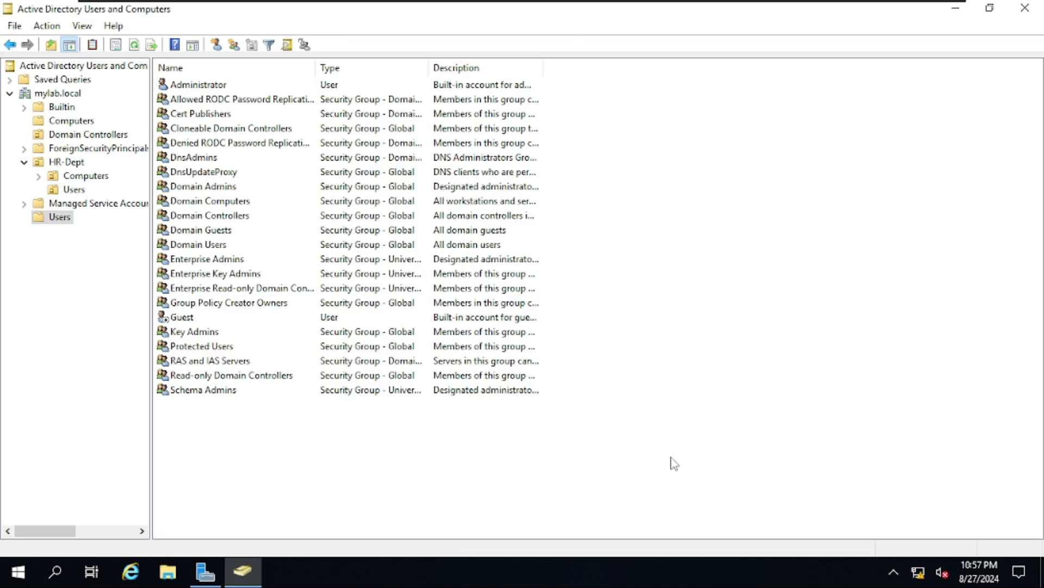
{"action": "left_click", "coordinate": [767, 15]}
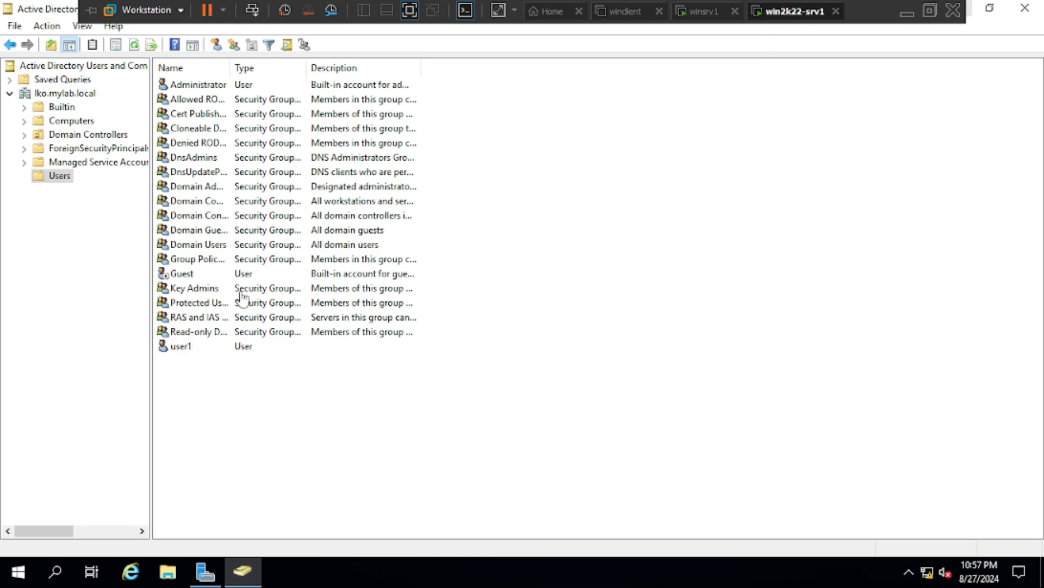